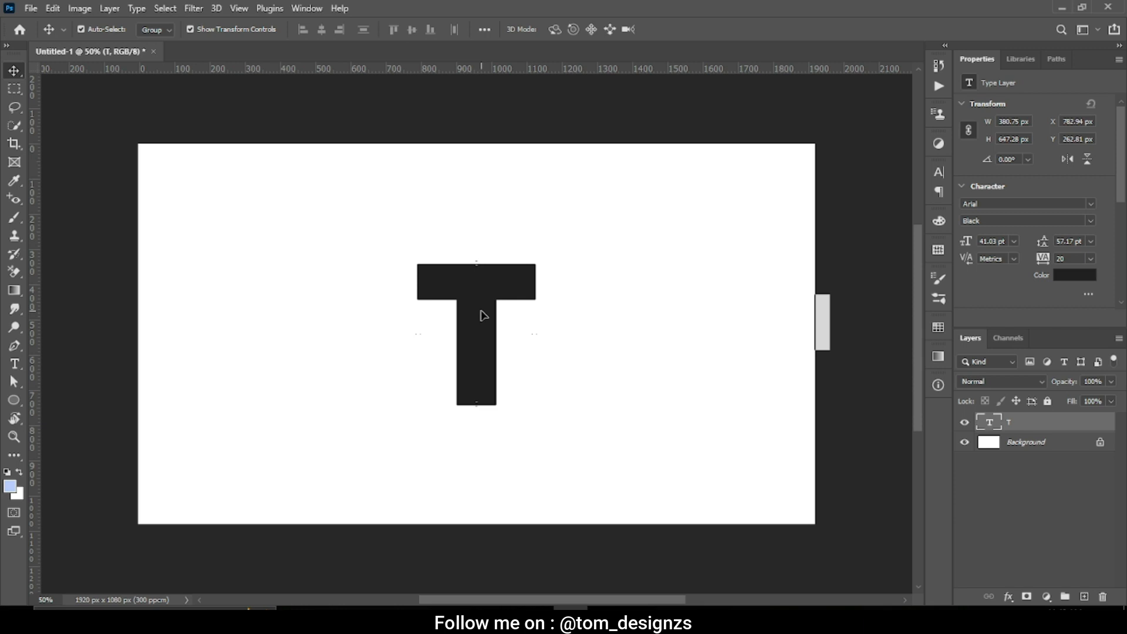
Change the color of the letter T to pure black, 000000
click(1079, 275)
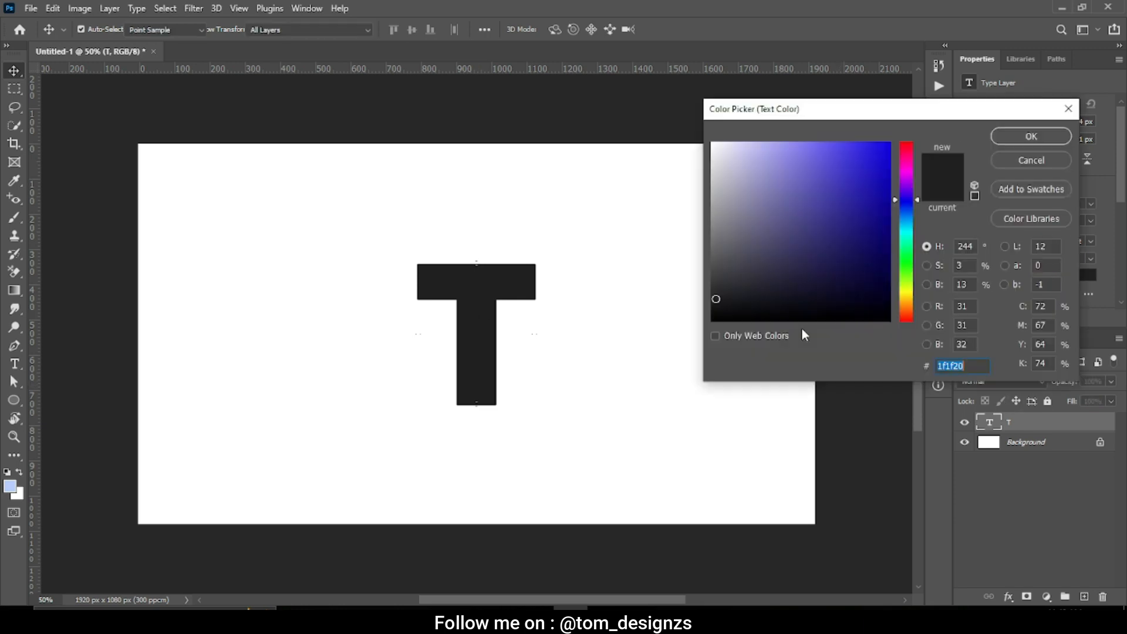
click(712, 321)
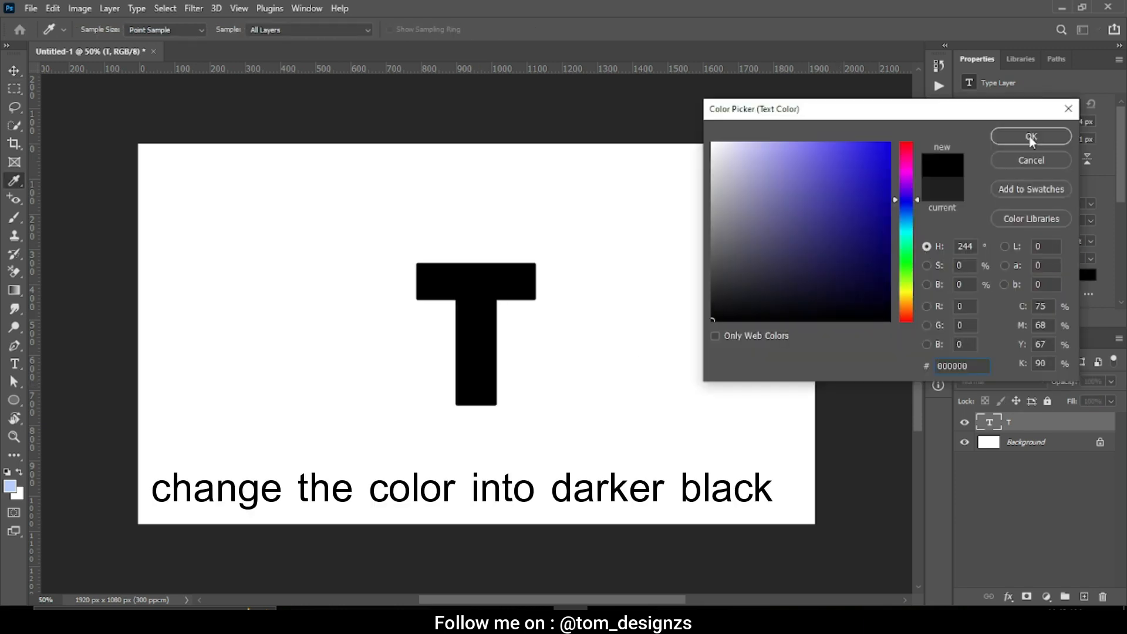
click(1031, 137)
key(v)
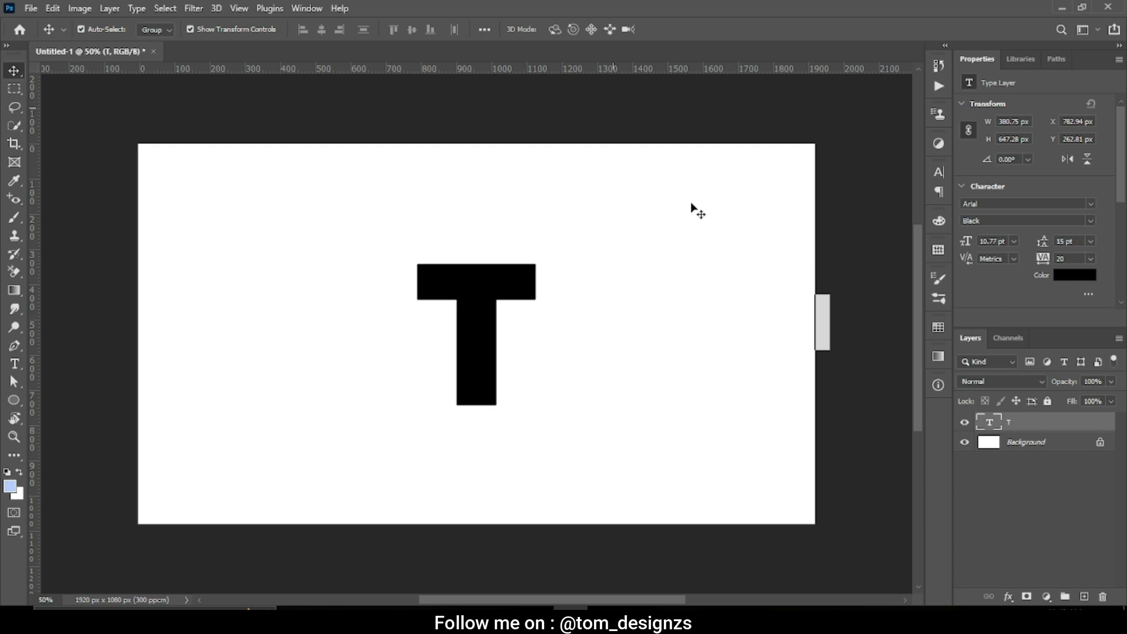
Draw a white background rectangle covering the whole canvas behind the T, fitted to the 1920 px canvas width
click(693, 209)
key(u)
drag(137, 142, 815, 524)
scroll(127, 258, up, 1)
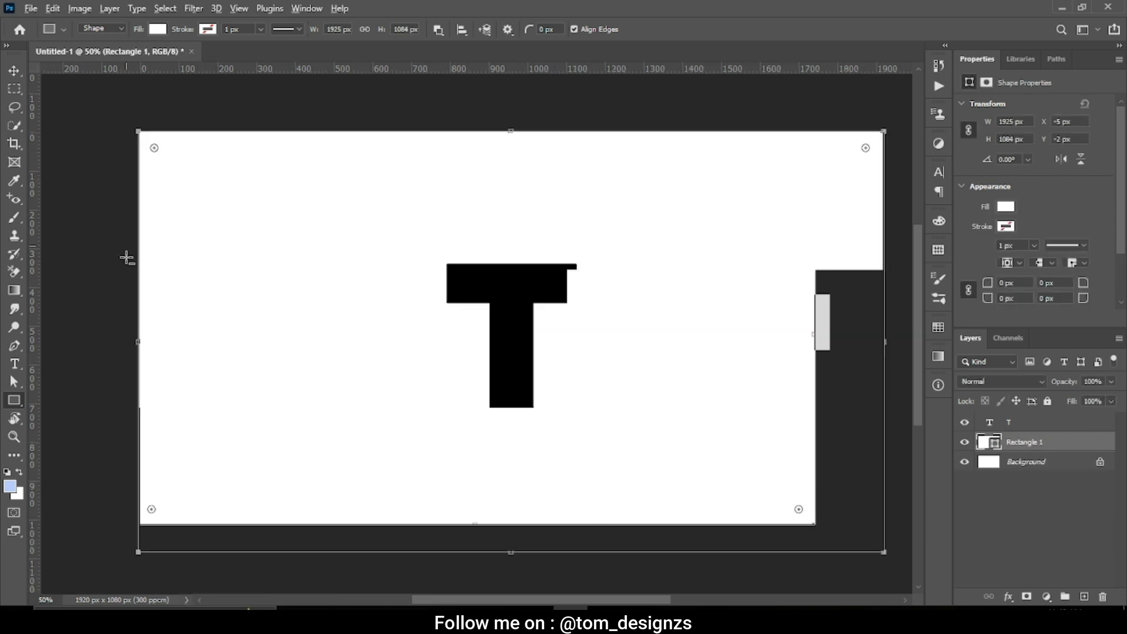
drag(144, 356, 146, 355)
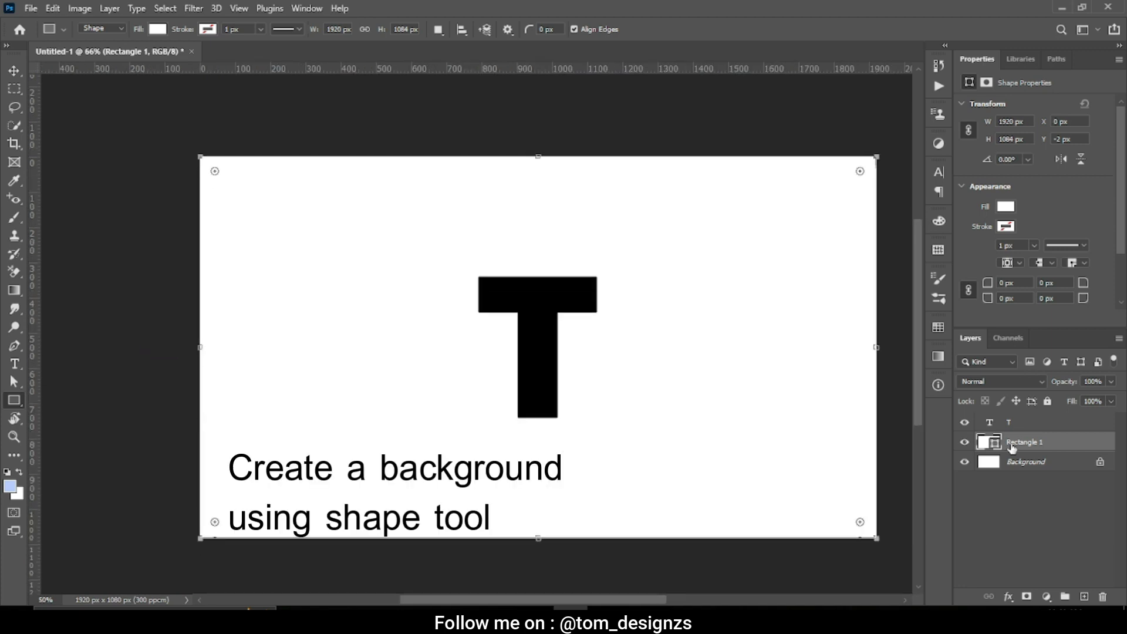
Recolor the background rectangle to a very dark grey, slightly lighter than the black T
double_click(992, 445)
drag(733, 288, 695, 304)
click(1032, 137)
key(v)
click(554, 244)
Add a Bevel & Emboss effect to the T text layer with Inner Bevel style and 80% depth
key(ctrl+minus)
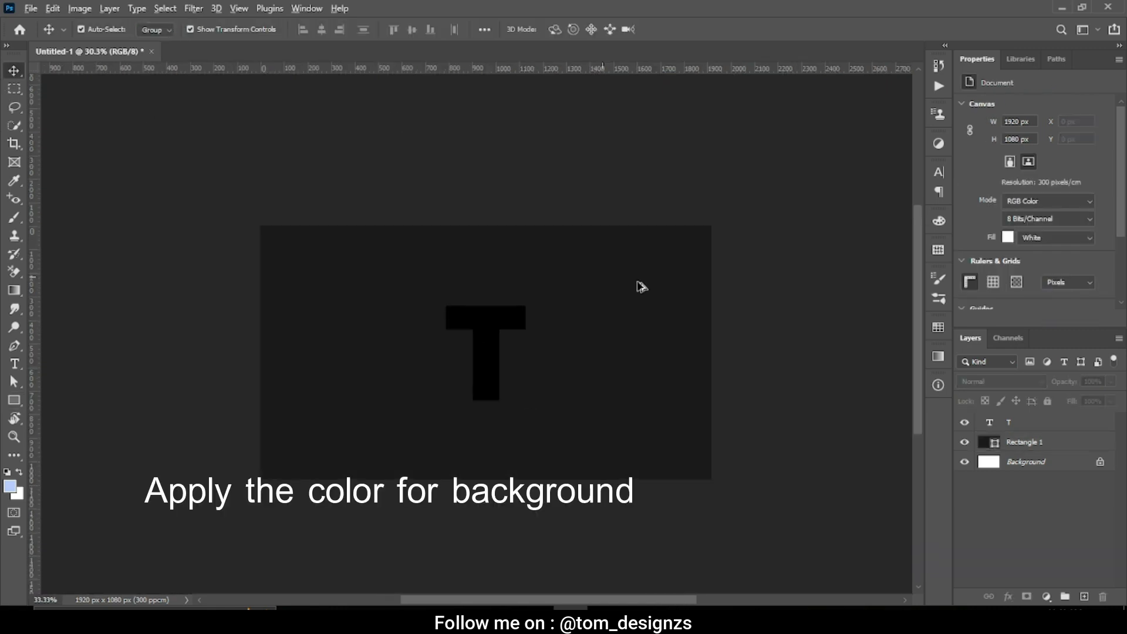
scroll(640, 285, up, 1)
drag(547, 311, 587, 274)
scroll(588, 274, up, 1)
click(1027, 427)
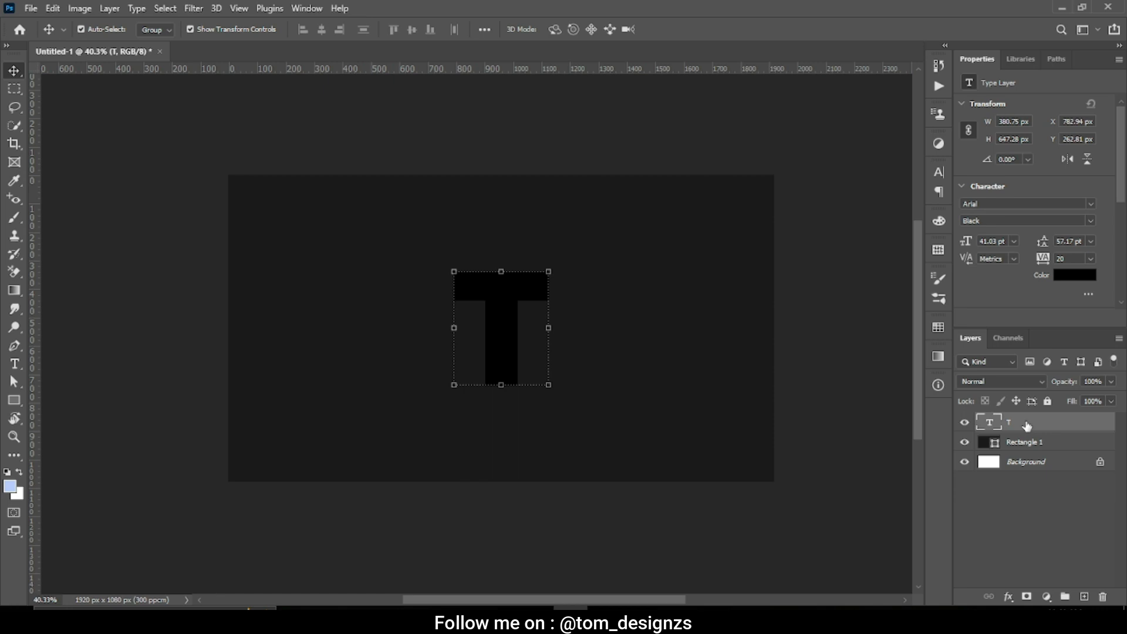
right_click(1026, 423)
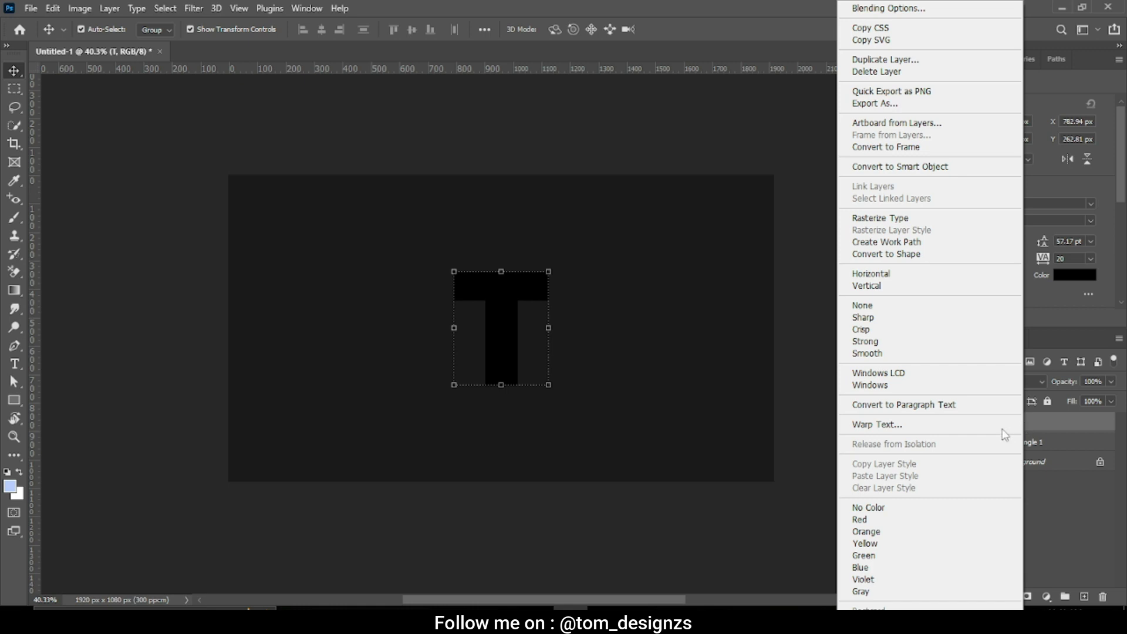
click(913, 13)
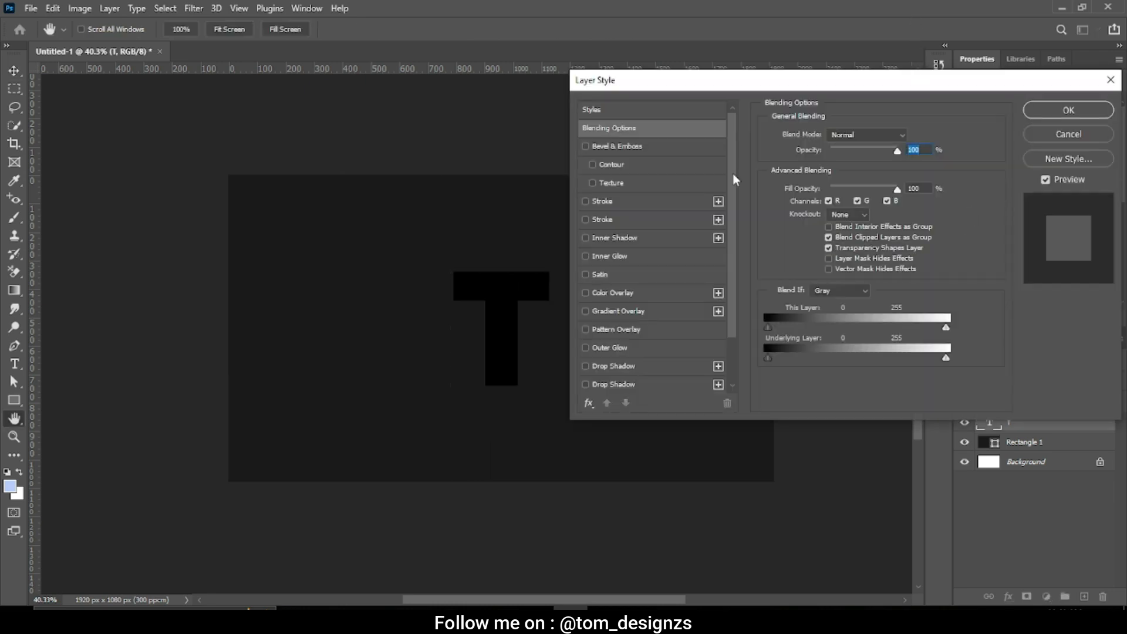
click(639, 147)
click(854, 135)
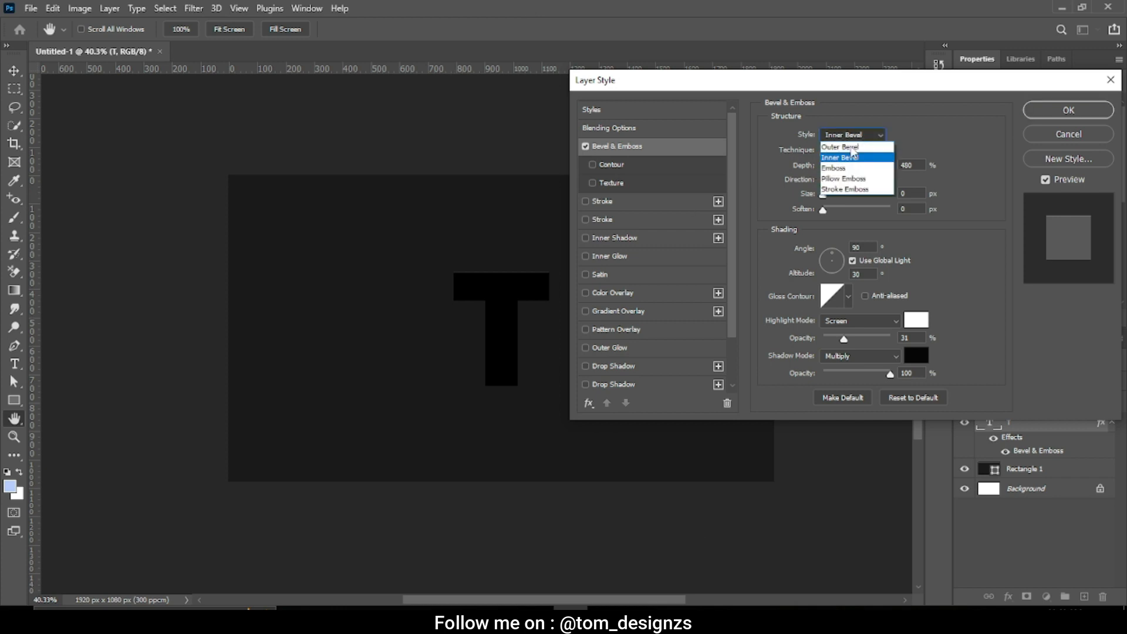
click(864, 160)
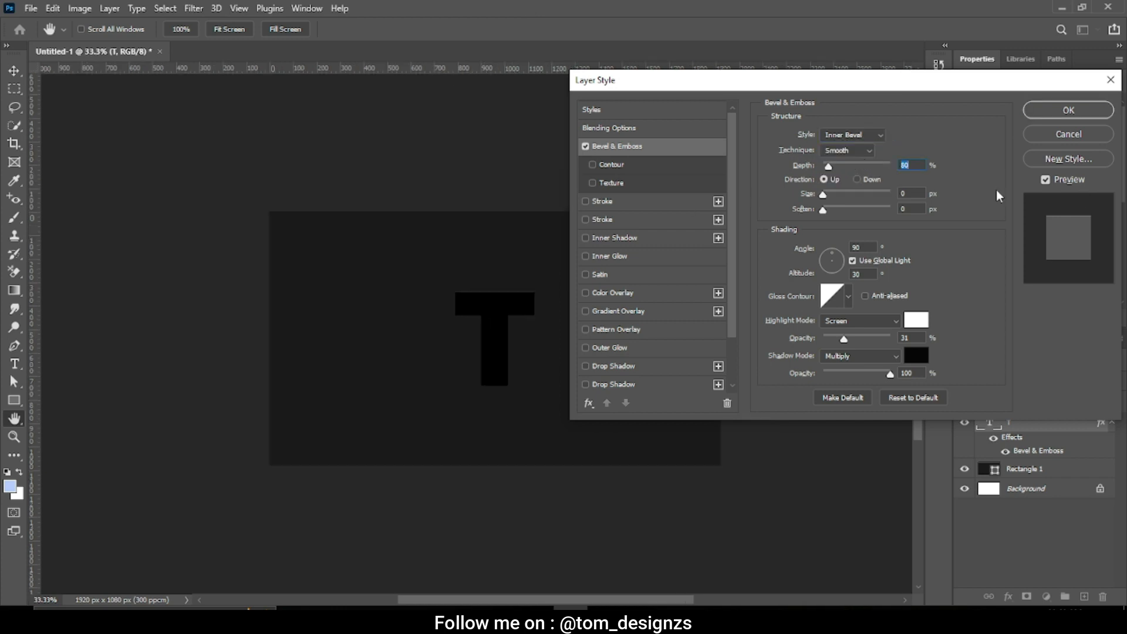
Set the bevel direction to Up, its size to 9 px and its soften value to 2 px
click(858, 179)
click(825, 180)
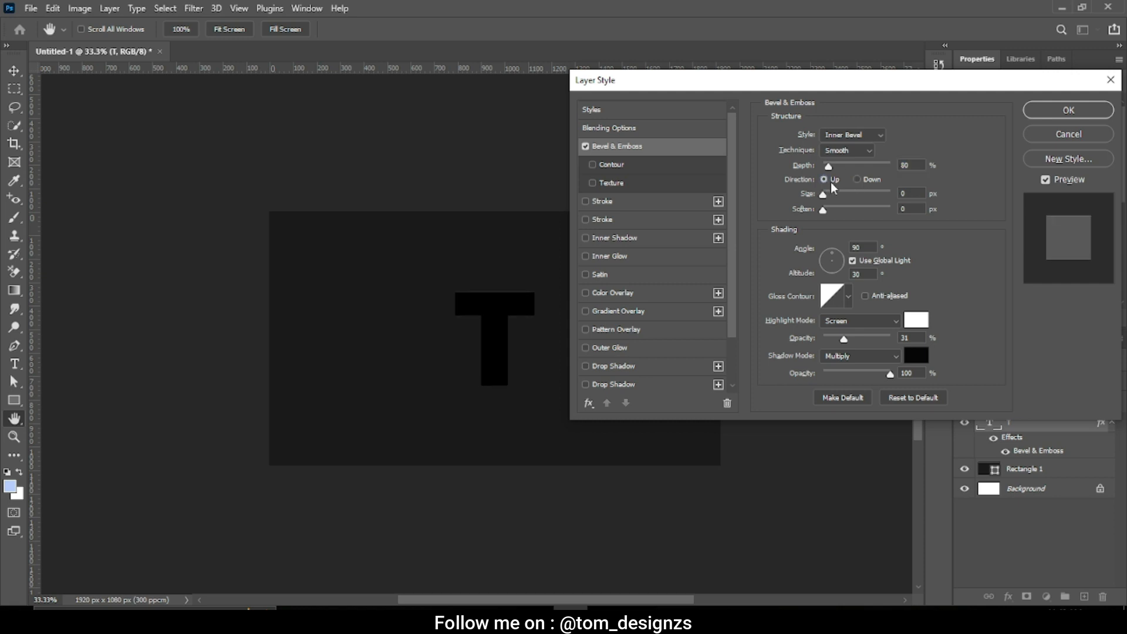
click(921, 166)
ctrl+click(509, 295)
ctrl+click(508, 295)
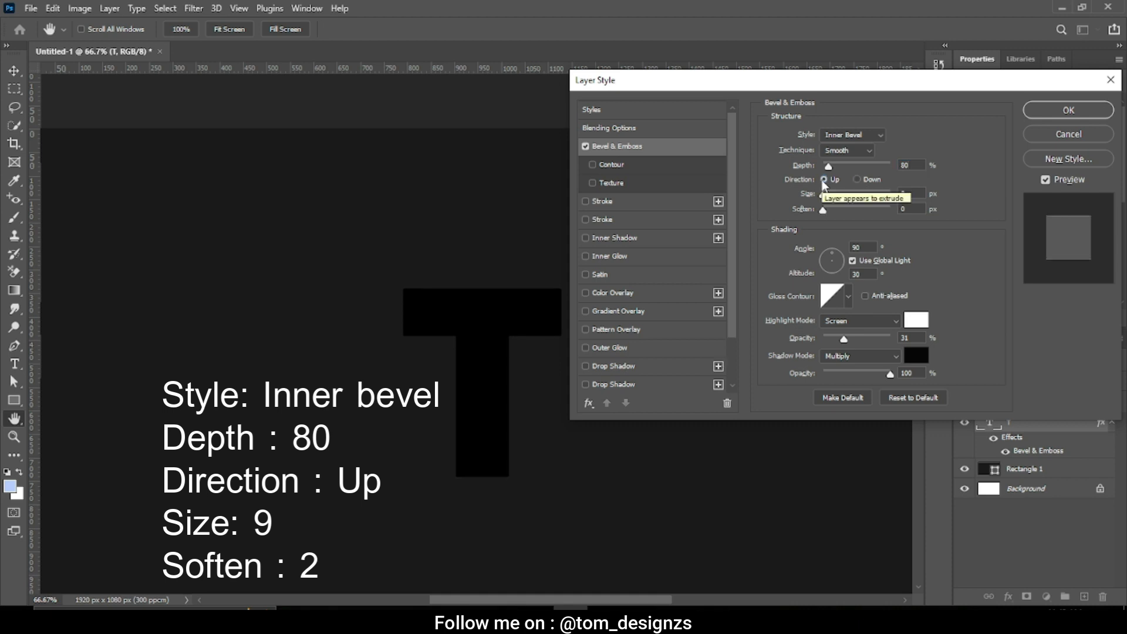
key(Tab)
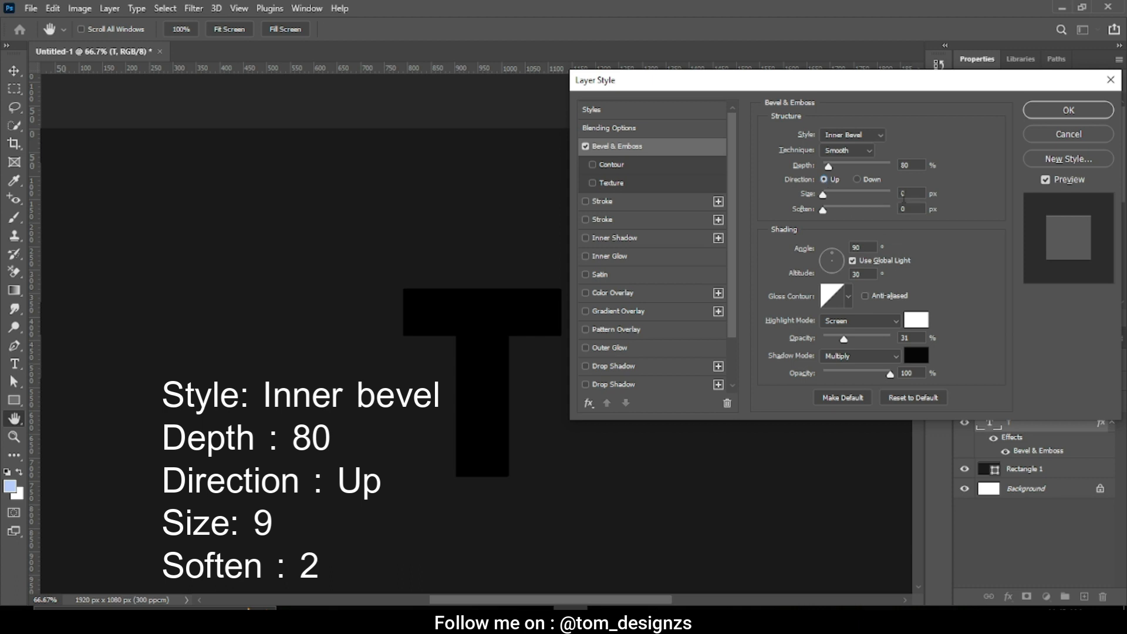
text(9)
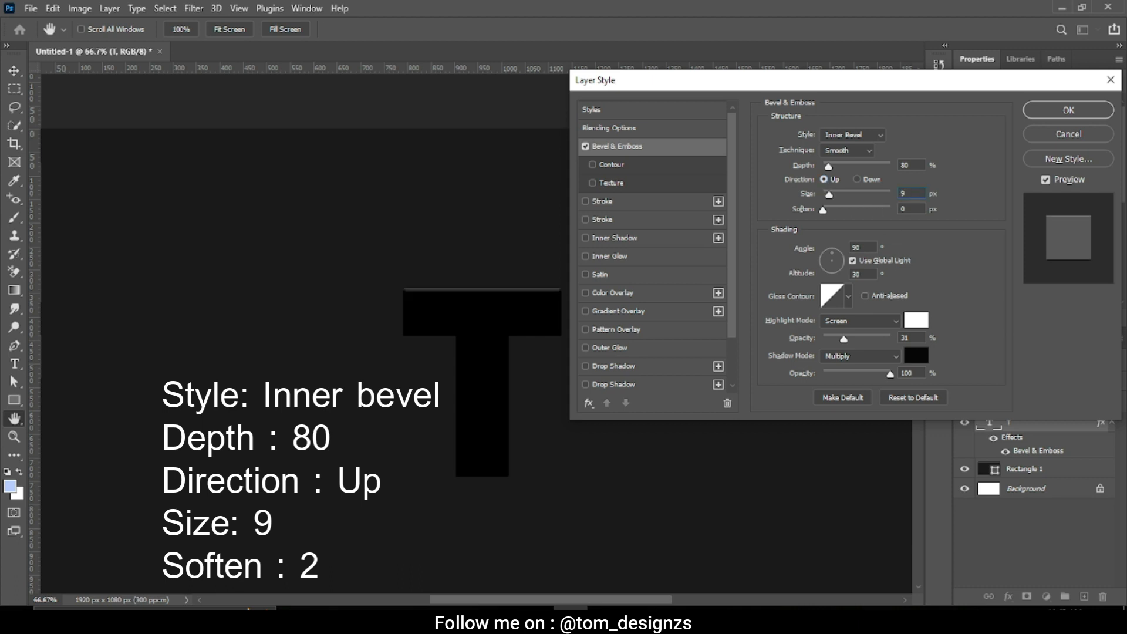
click(916, 209)
text(2)
Set the bevel shading to a 130° angle, 37° altitude and 80% highlight opacity
key(Tab)
text(1)
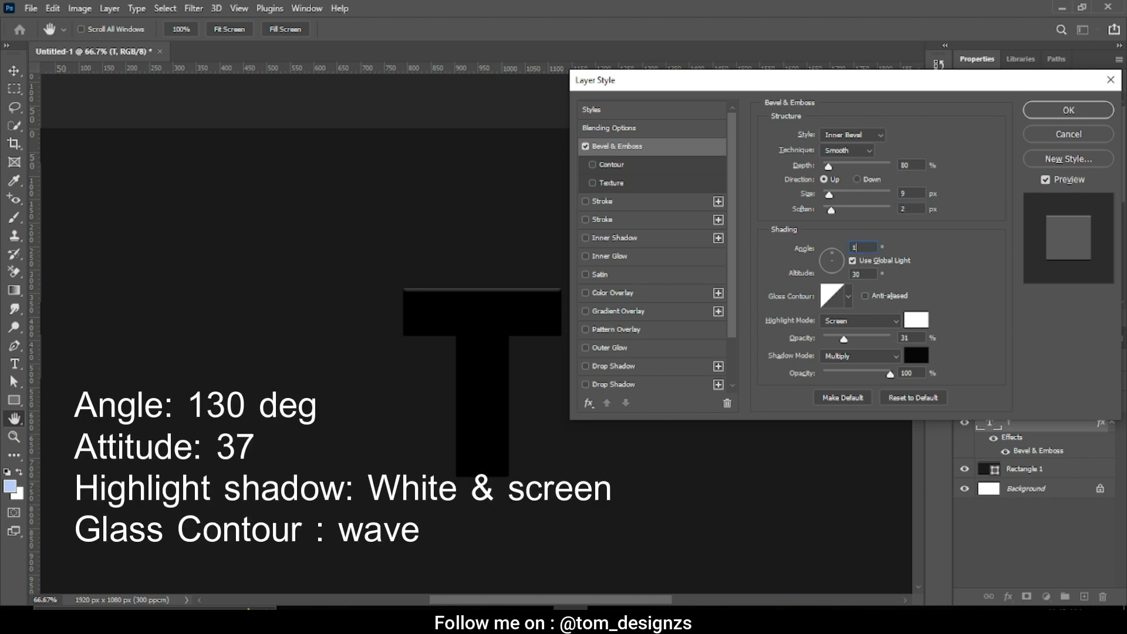
text(30)
key(BackSpace)
text(7)
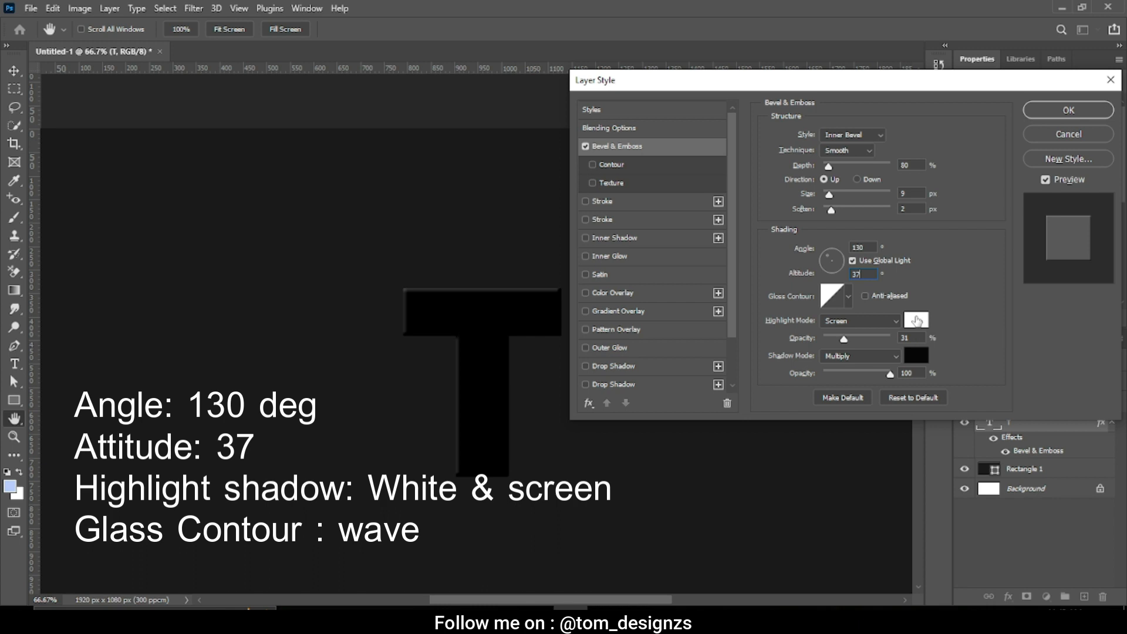
text(80)
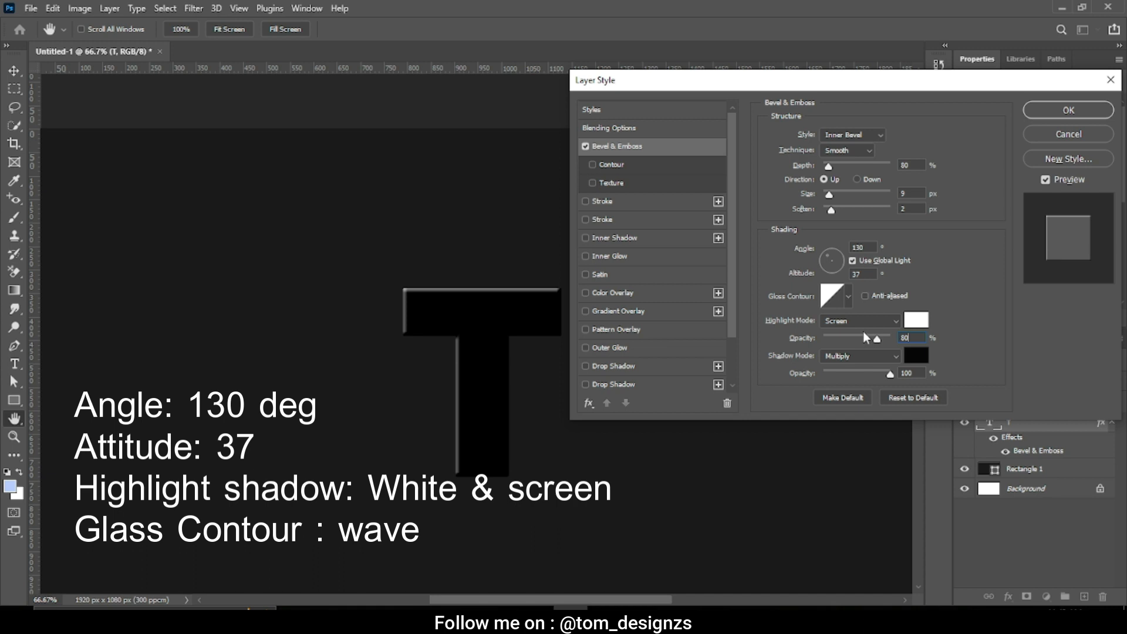
Choose the Ring preset as the bevel's gloss contour
click(839, 298)
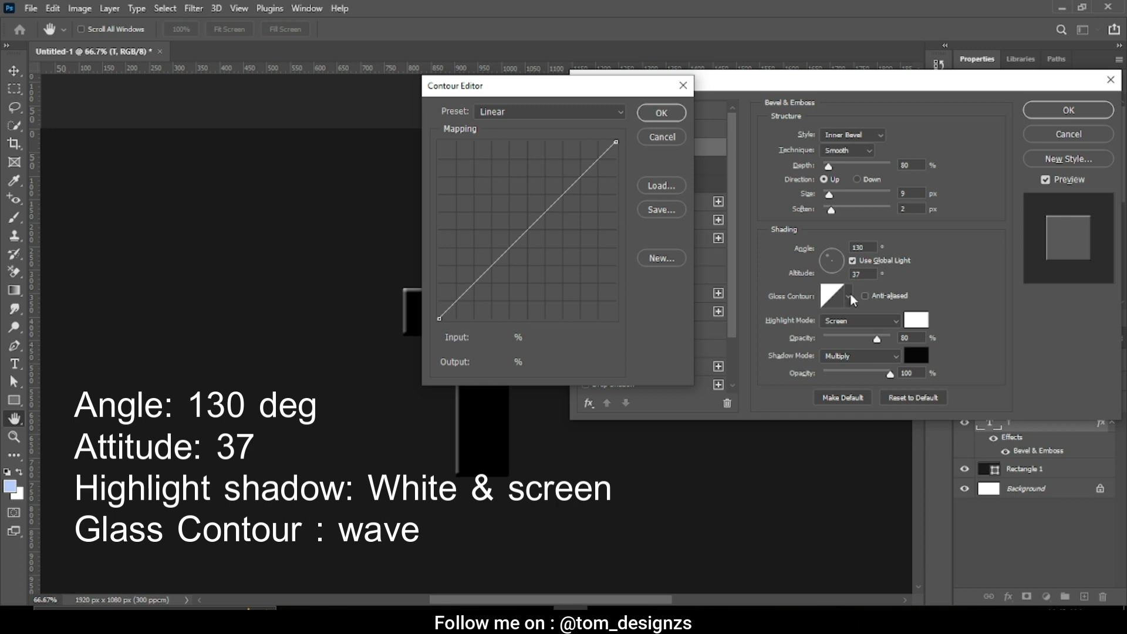
click(675, 114)
click(846, 296)
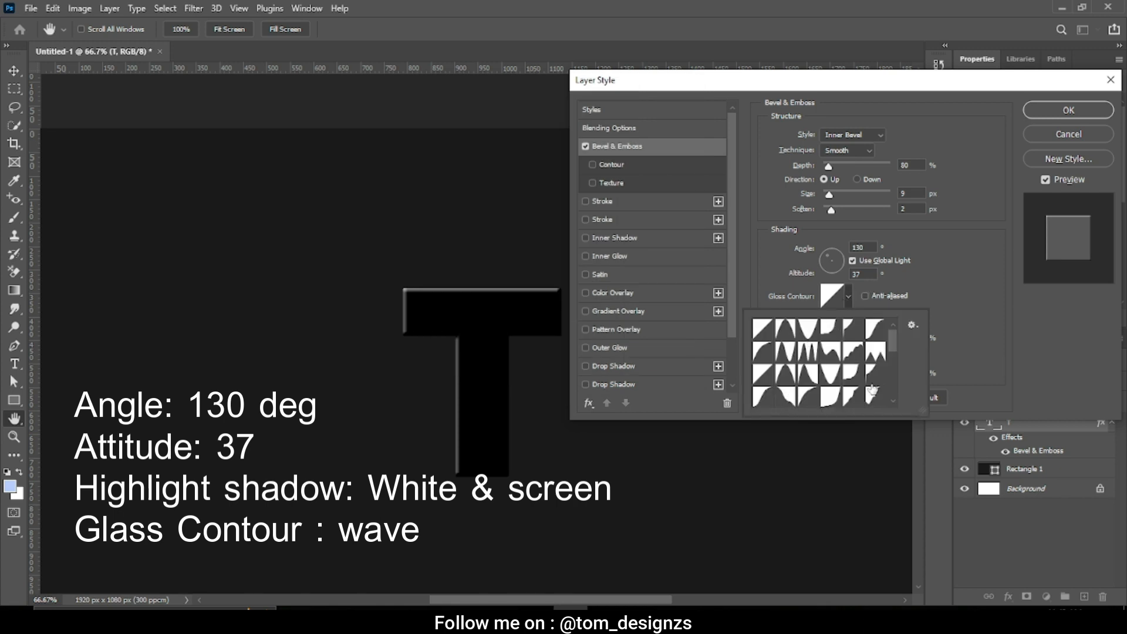
click(786, 353)
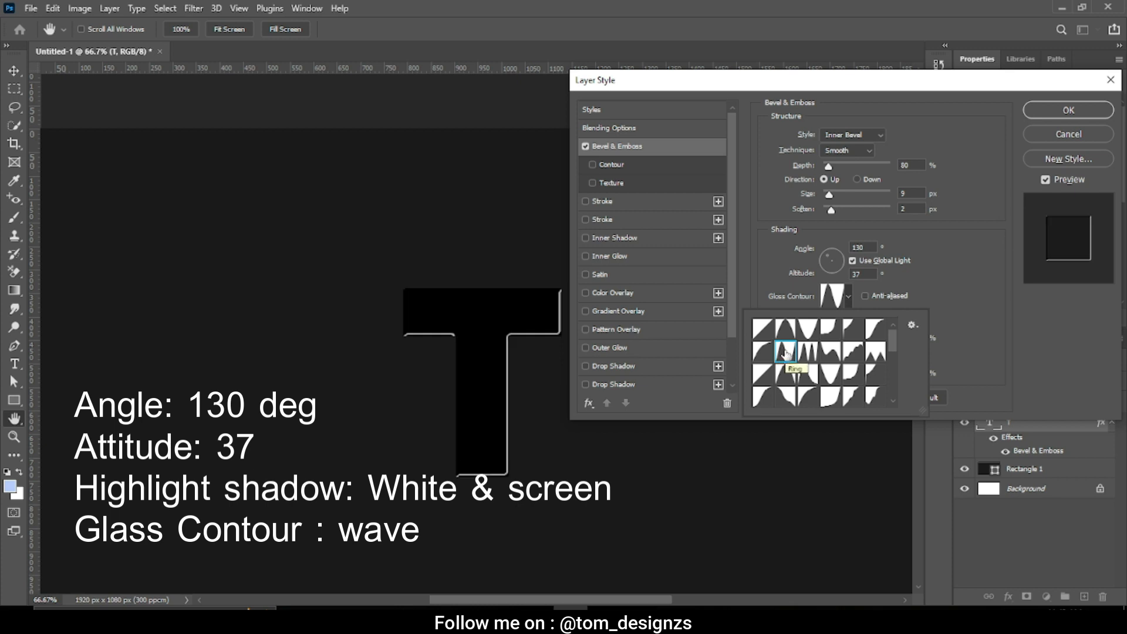
click(908, 278)
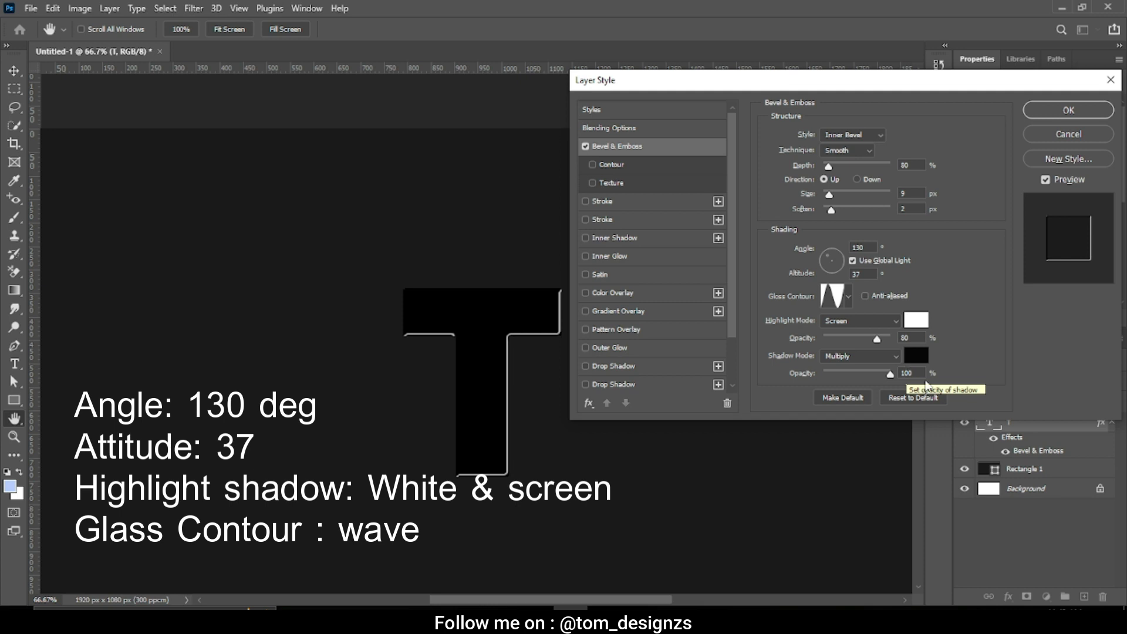
Set the bevel's shadow opacity to 10%
double_click(908, 373)
text(10)
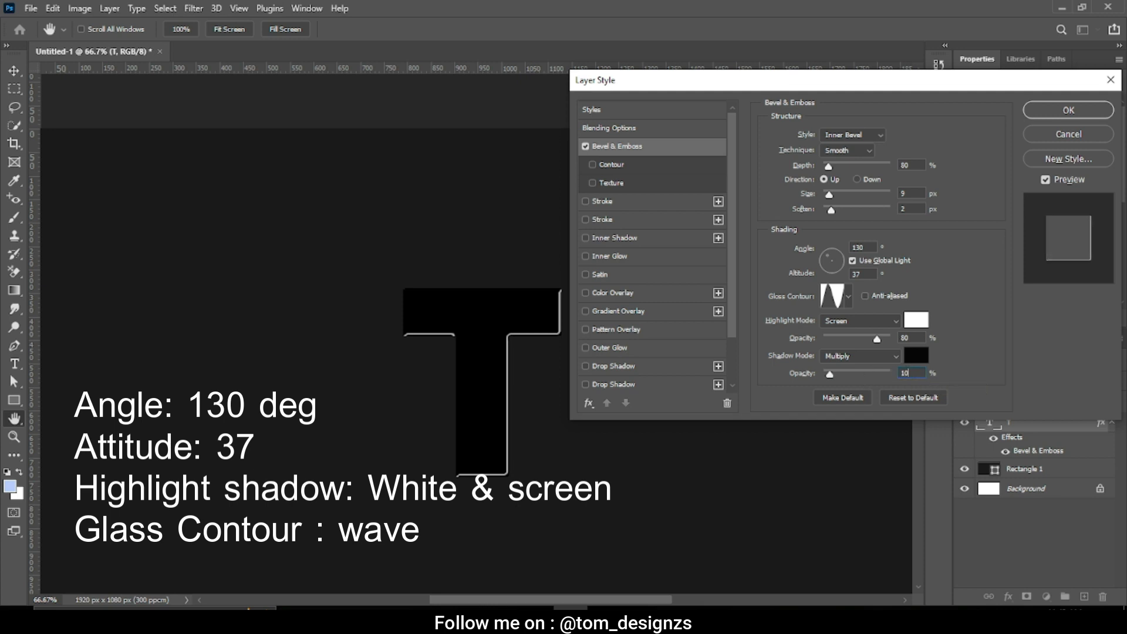
key(Return)
Enable the bevel's Contour option and try several contour presets, ending with Cone - Inverted
click(611, 165)
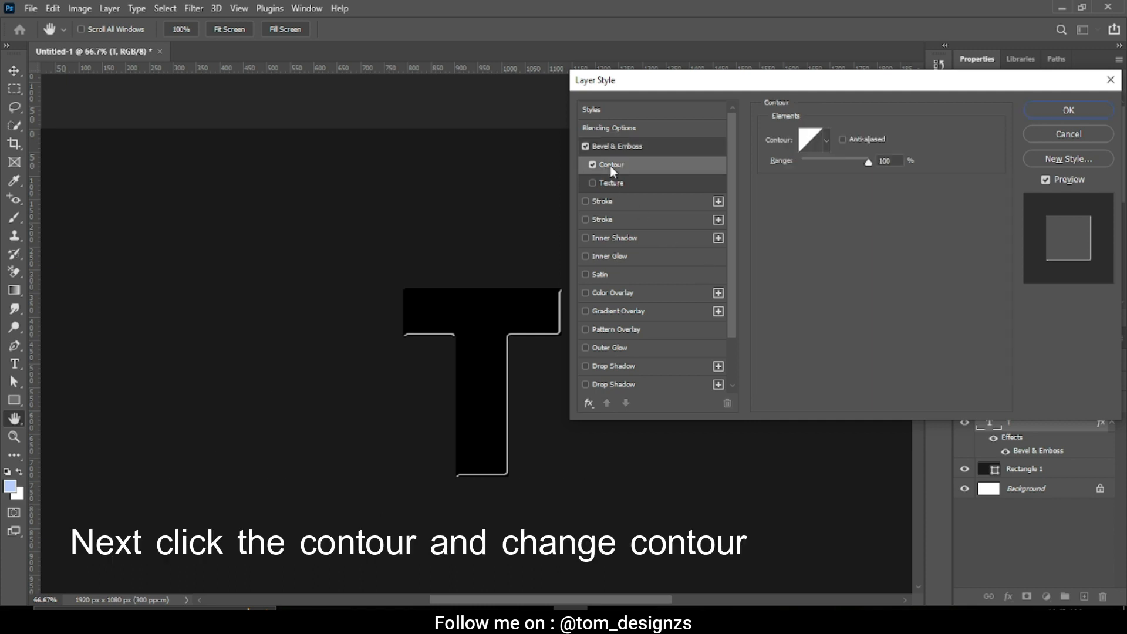
click(827, 141)
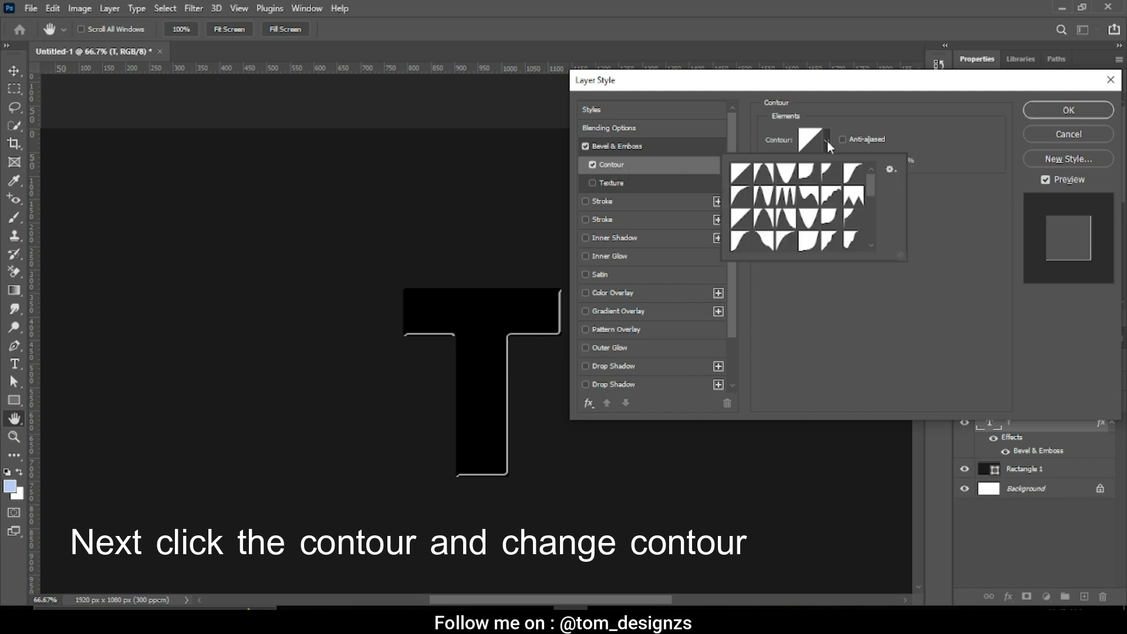
click(765, 170)
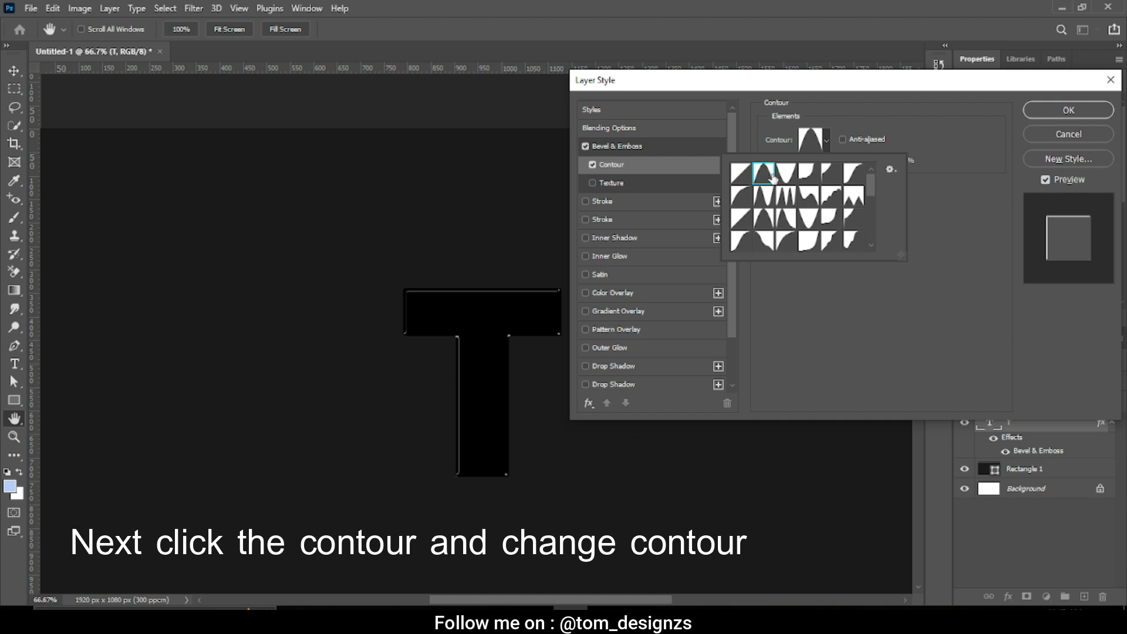
click(783, 177)
click(803, 179)
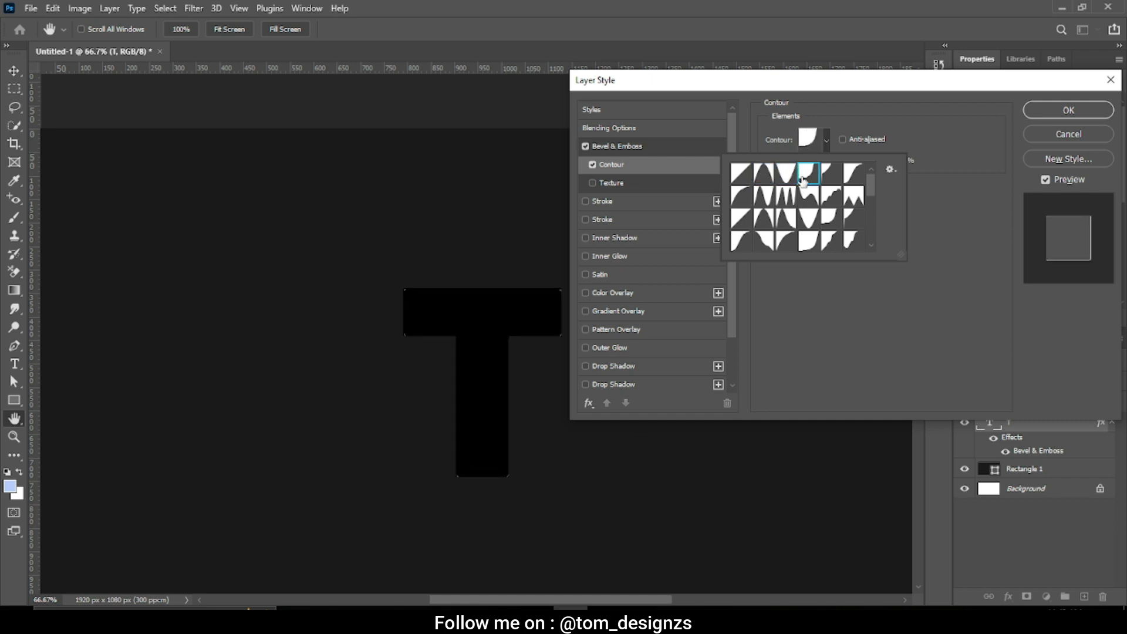
click(827, 175)
click(742, 173)
click(783, 175)
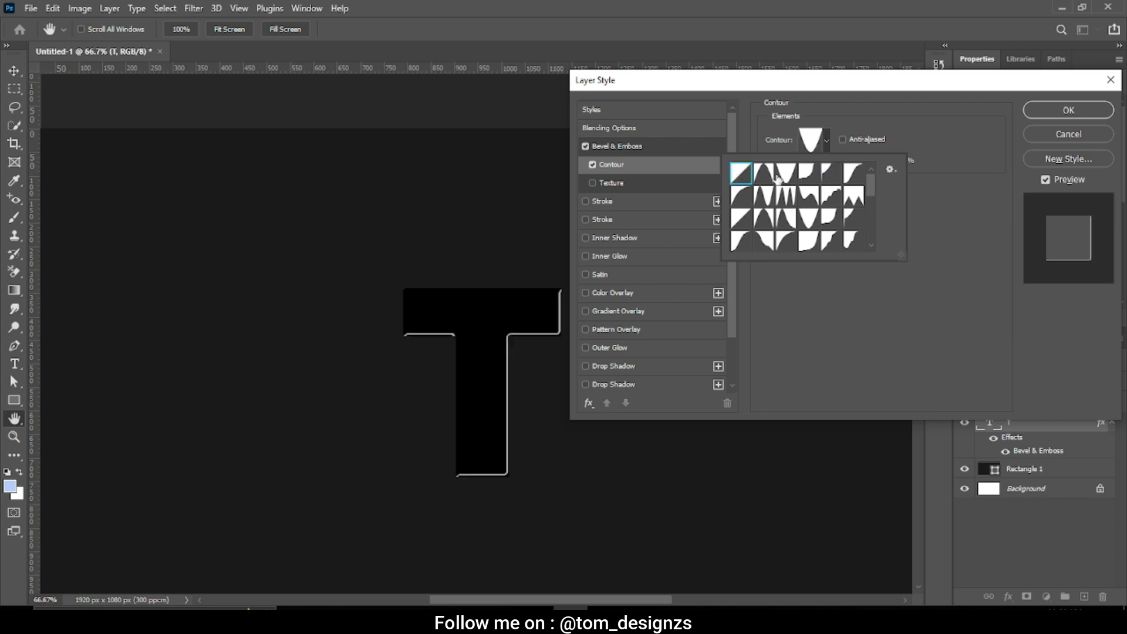
Edit the bevel contour from the Cone preset, moving its peak point to input 27% and output 57%
click(811, 147)
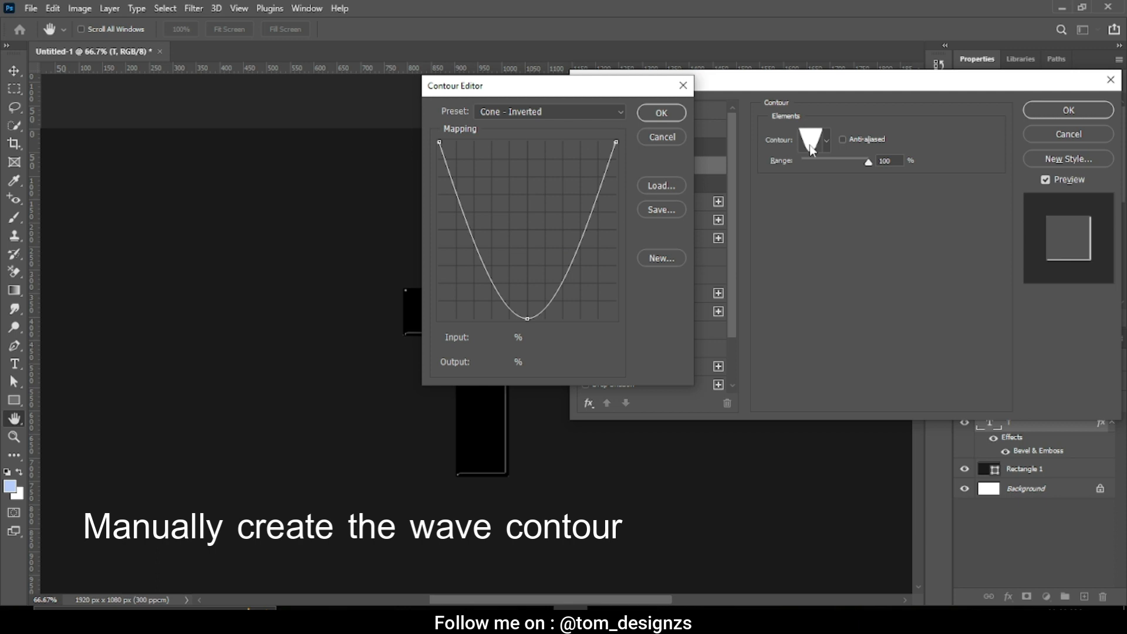
click(569, 114)
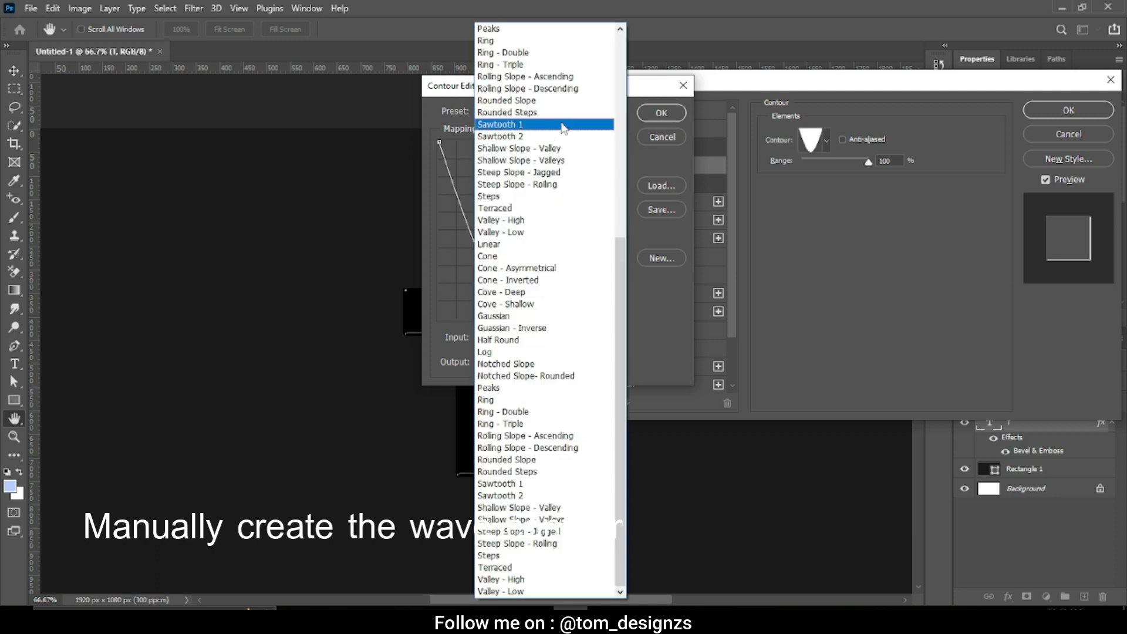
click(526, 259)
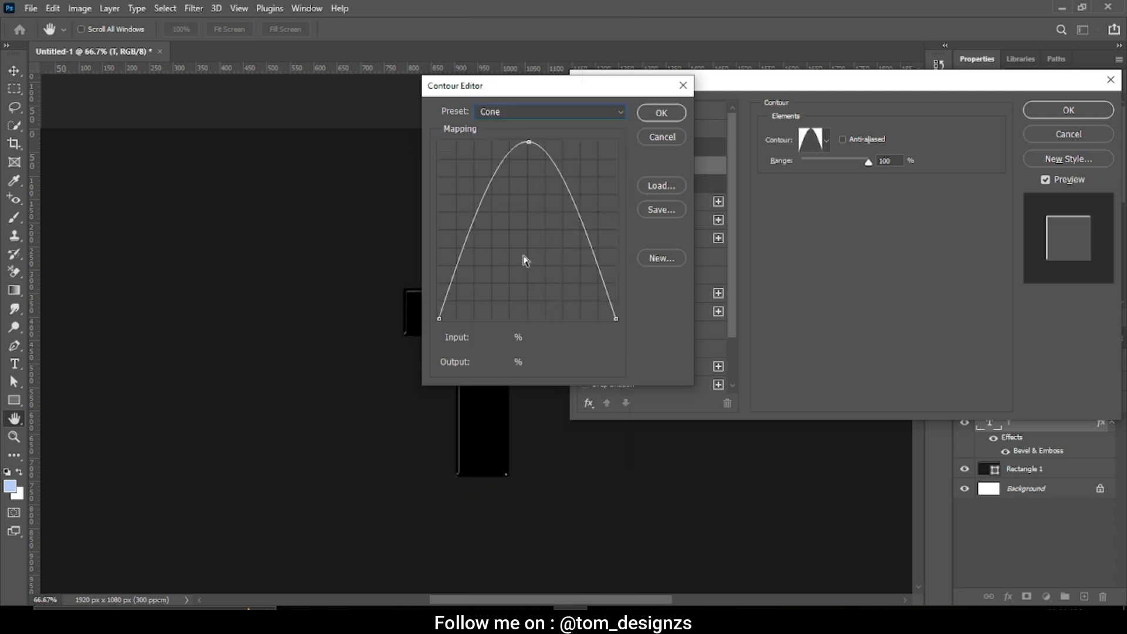
click(528, 142)
click(492, 338)
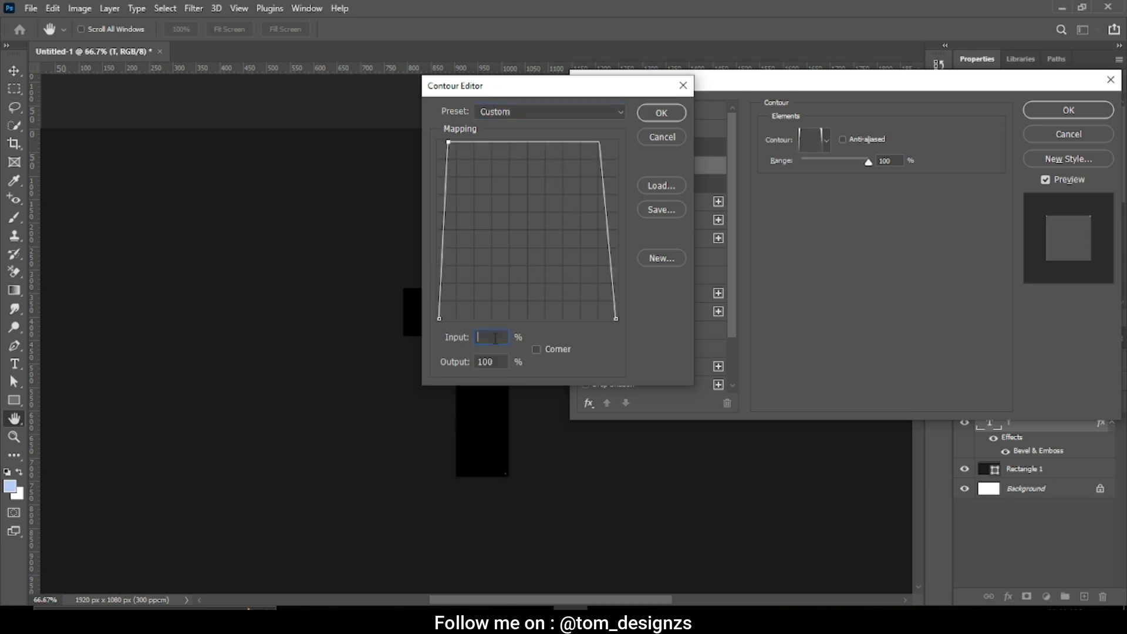
text(27)
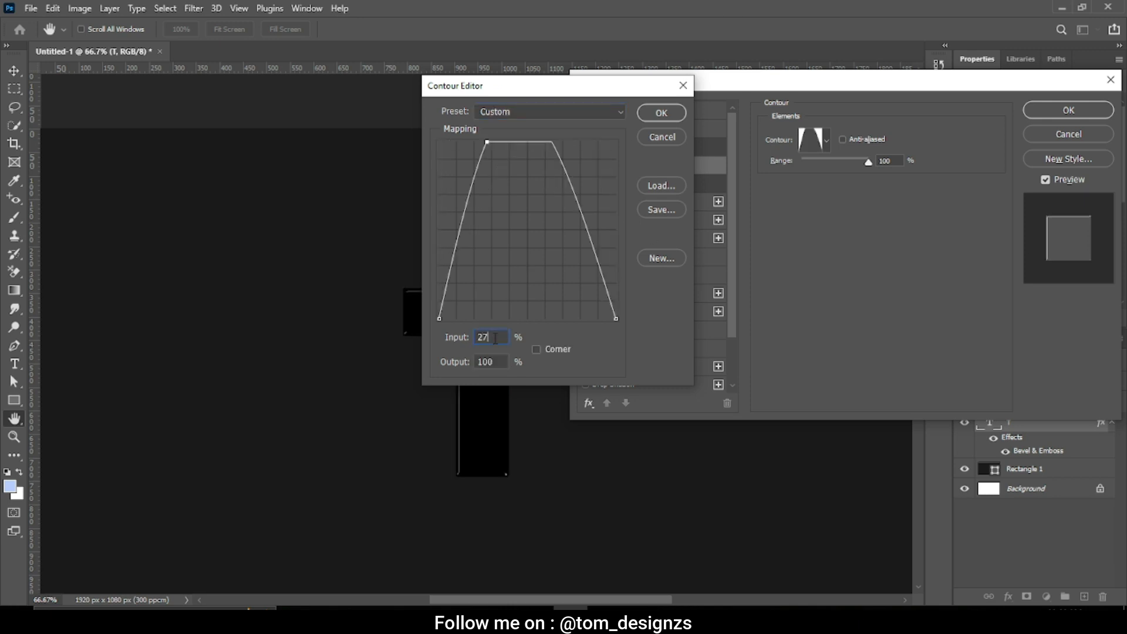
key(Tab)
text(57)
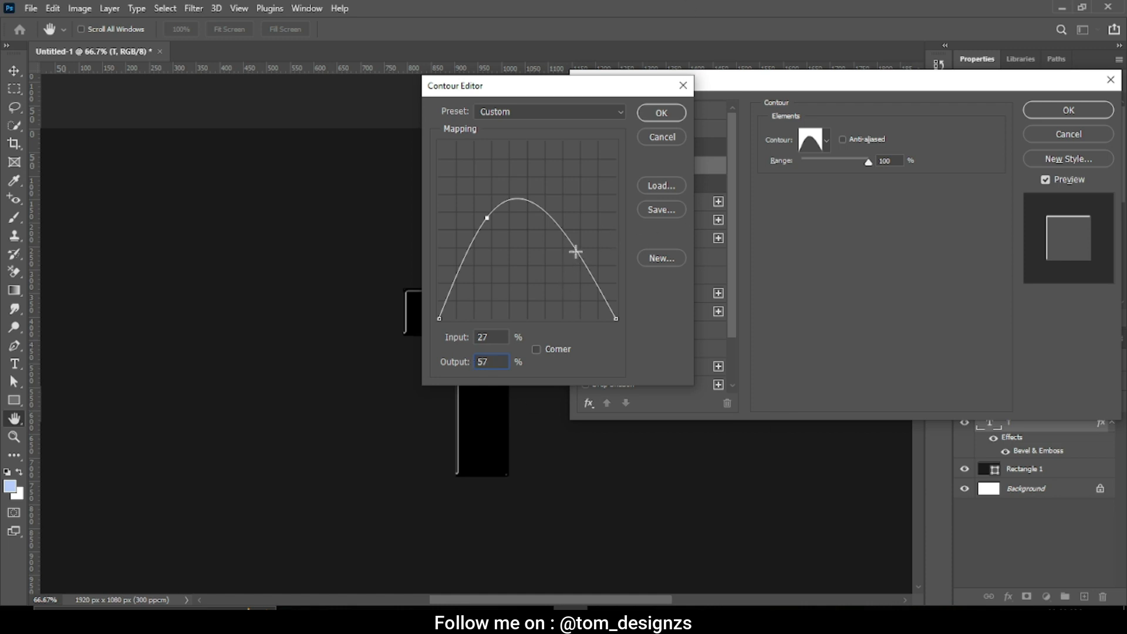
Shape the contour into a wave by raising its end point to full output and adding a lower point between it and the first peak
drag(616, 318, 613, 131)
drag(550, 168, 565, 251)
mouse_move(487, 218)
mouse_down()
mouse_move(478, 222)
mouse_move(480, 200)
mouse_move(474, 213)
mouse_move(487, 217)
mouse_up()
drag(564, 245, 563, 252)
mouse_move(564, 251)
mouse_down()
mouse_move(539, 248)
mouse_move(555, 249)
mouse_up()
click(487, 217)
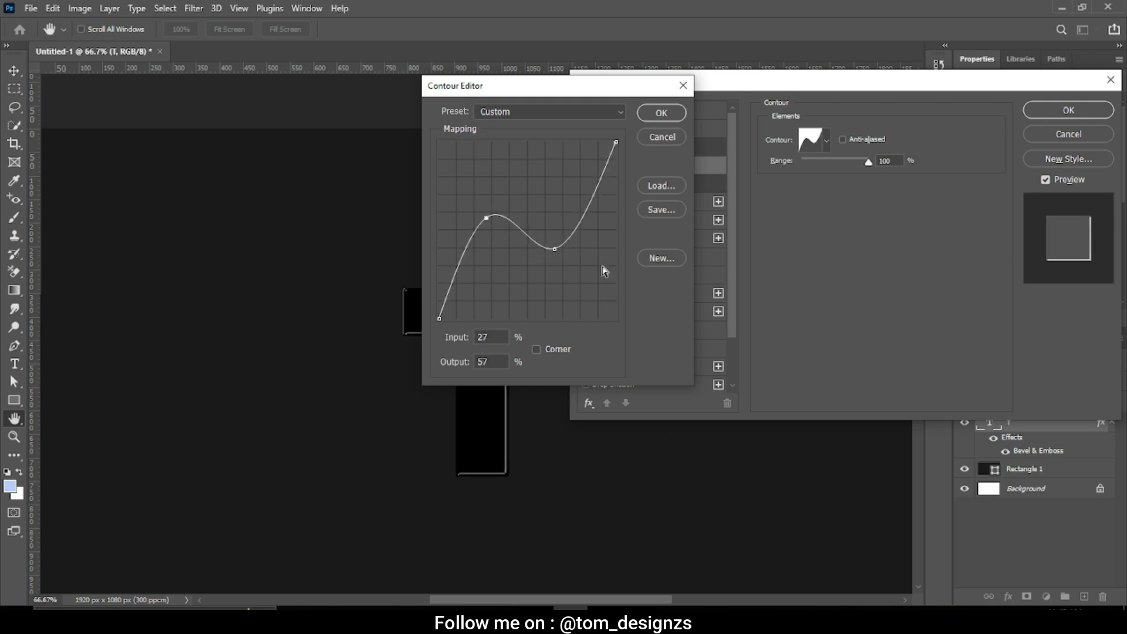
Accept the custom wave contour and set the bevel contour's range to 50%
key(Return)
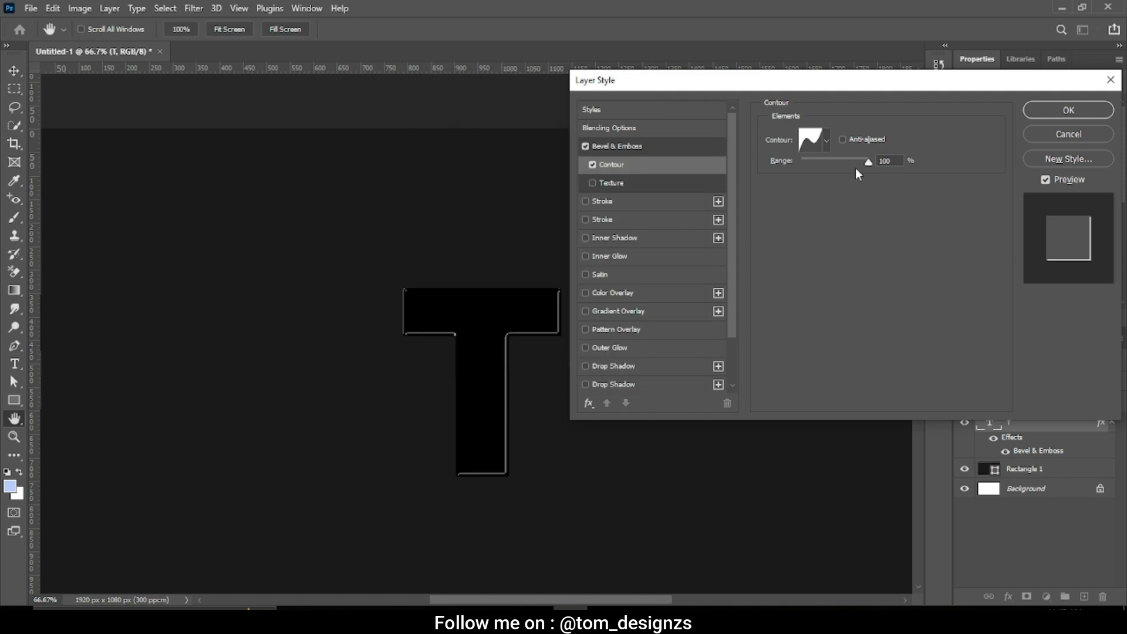
click(890, 161)
text(50)
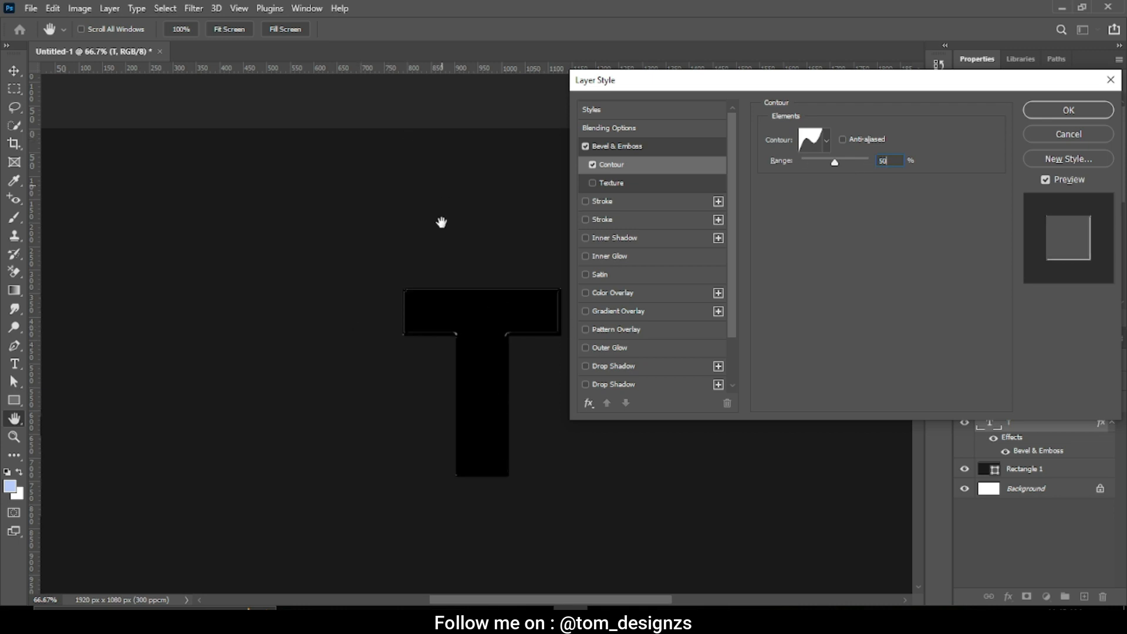
Enable Inner Glow on the T with the Overlay blend mode and black (000000) as its color
click(615, 256)
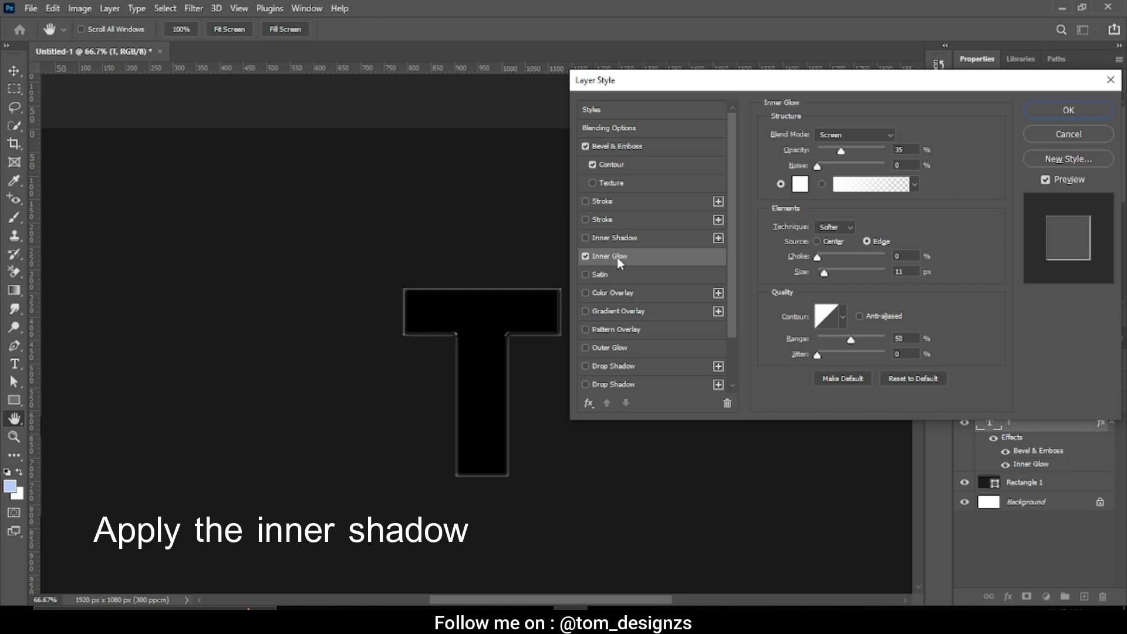
click(832, 133)
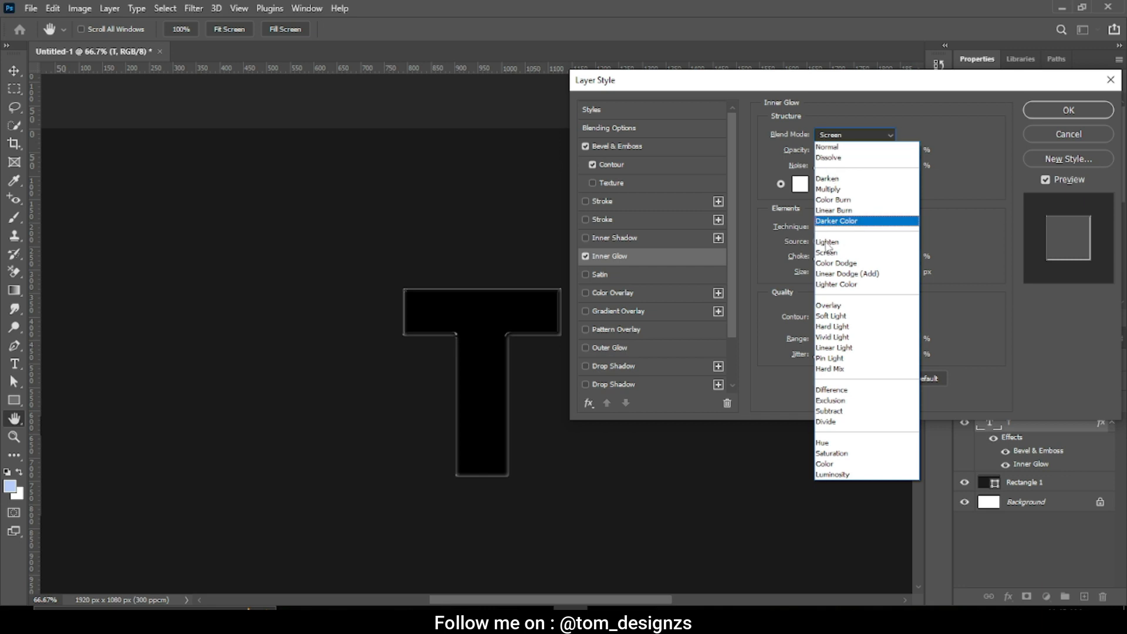
click(828, 306)
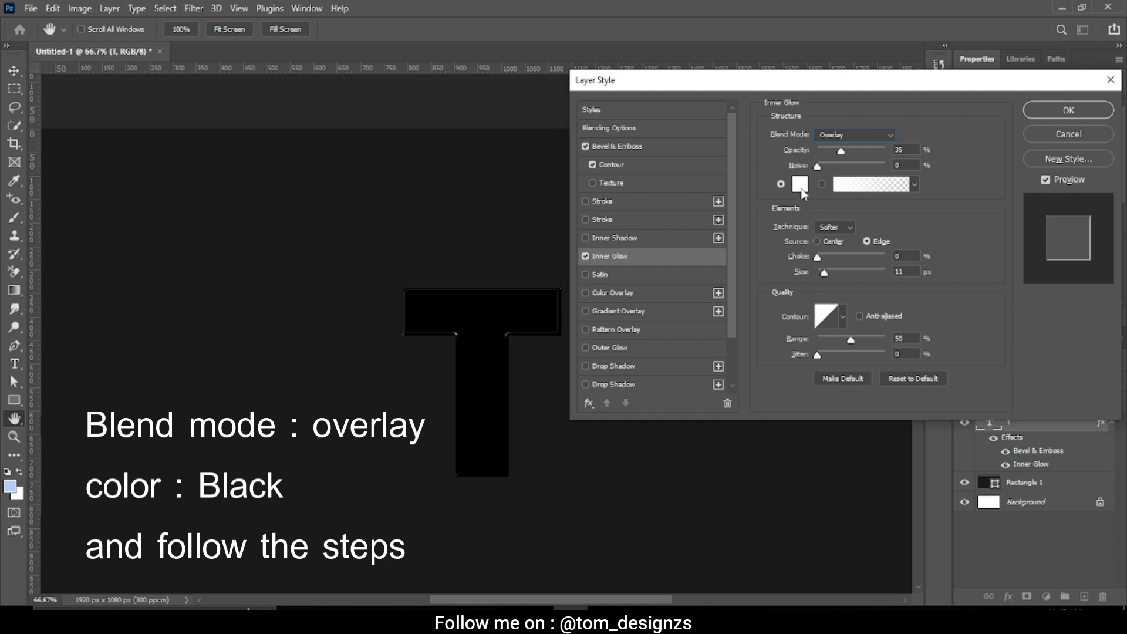
click(802, 191)
click(713, 321)
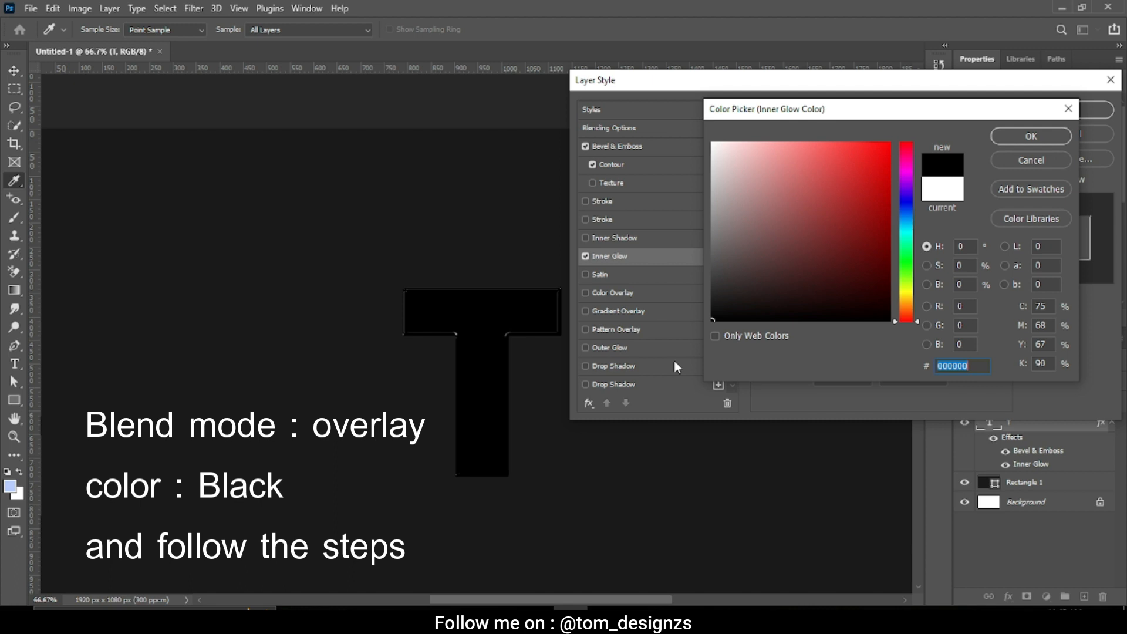
click(1022, 140)
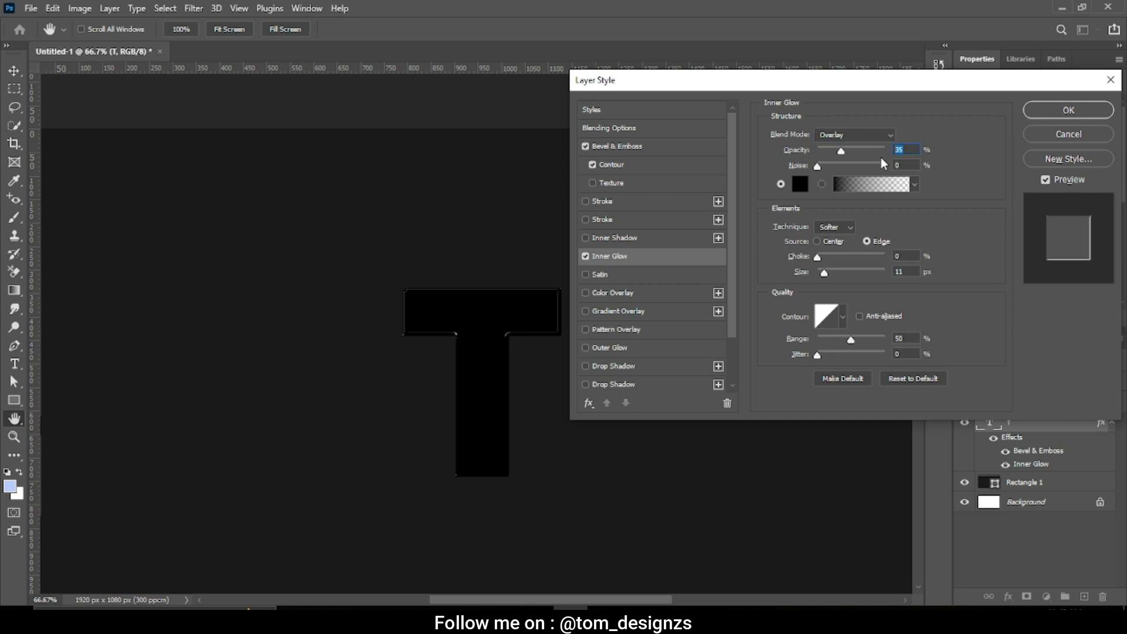
Set the inner glow's opacity to 30%, choke to 13% and size to 16 px
text(30)
click(911, 257)
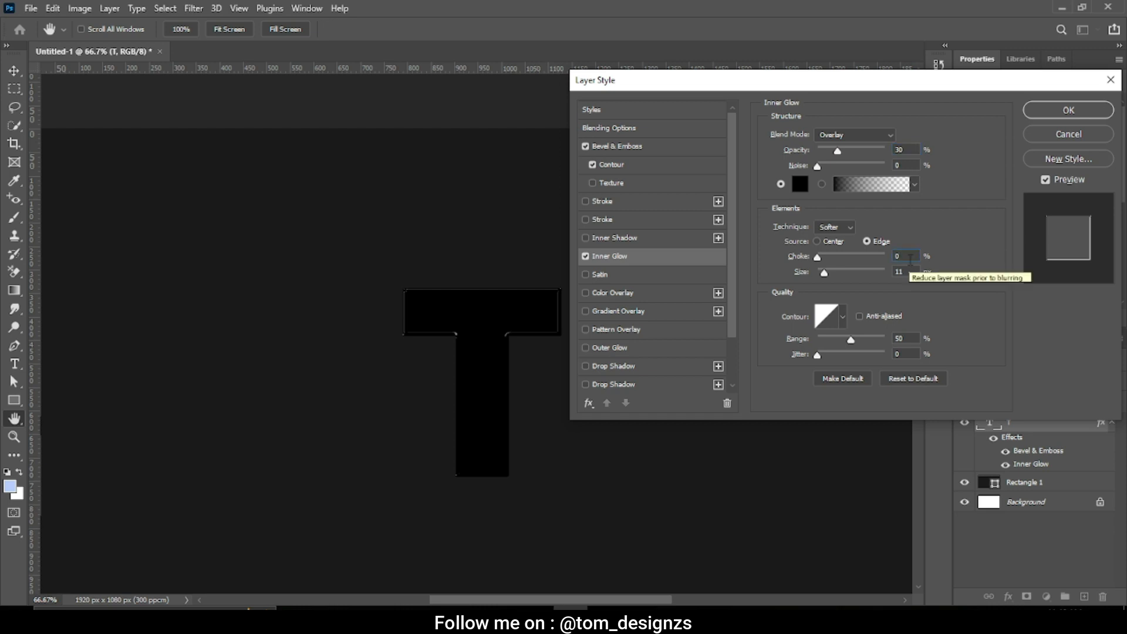
key(BackSpace)
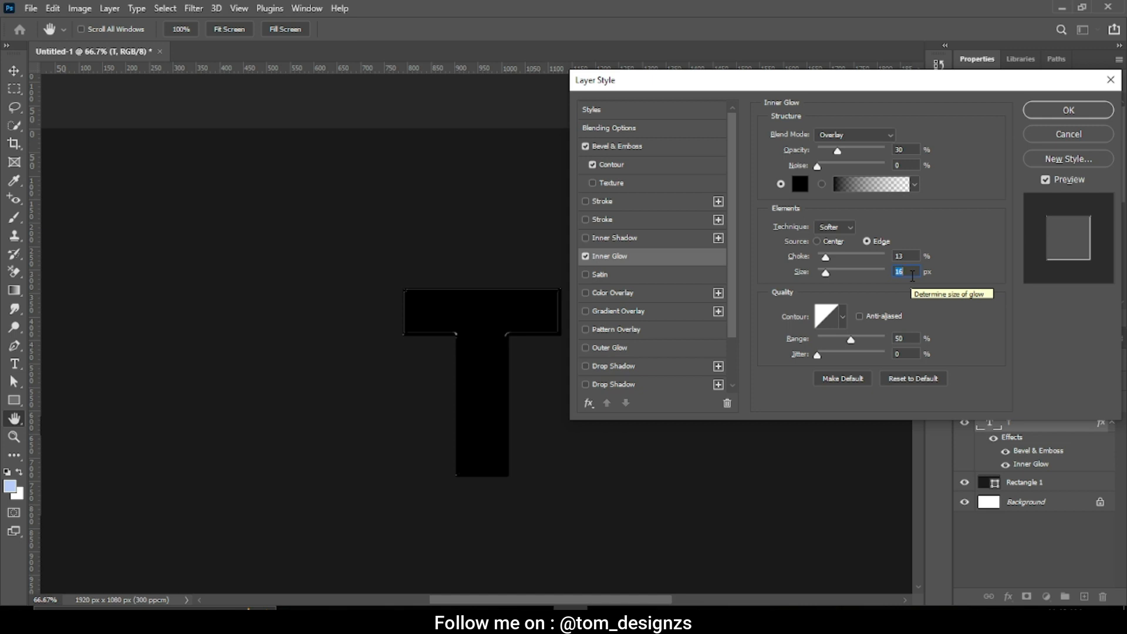
Apply the contour preset with two peaks to the inner glow
click(843, 318)
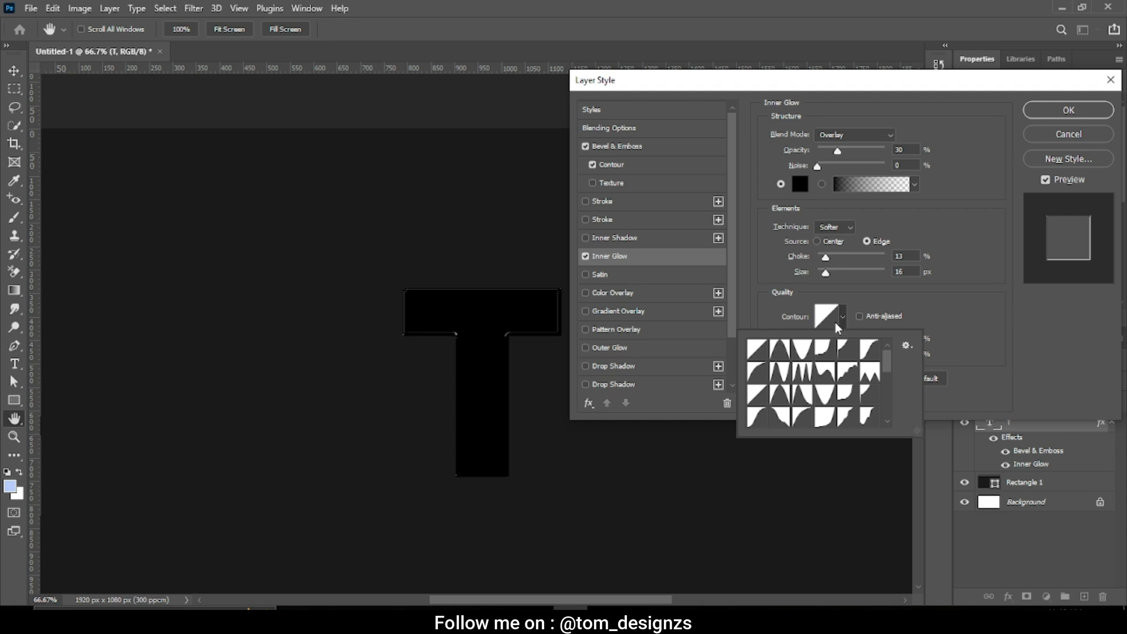
click(781, 372)
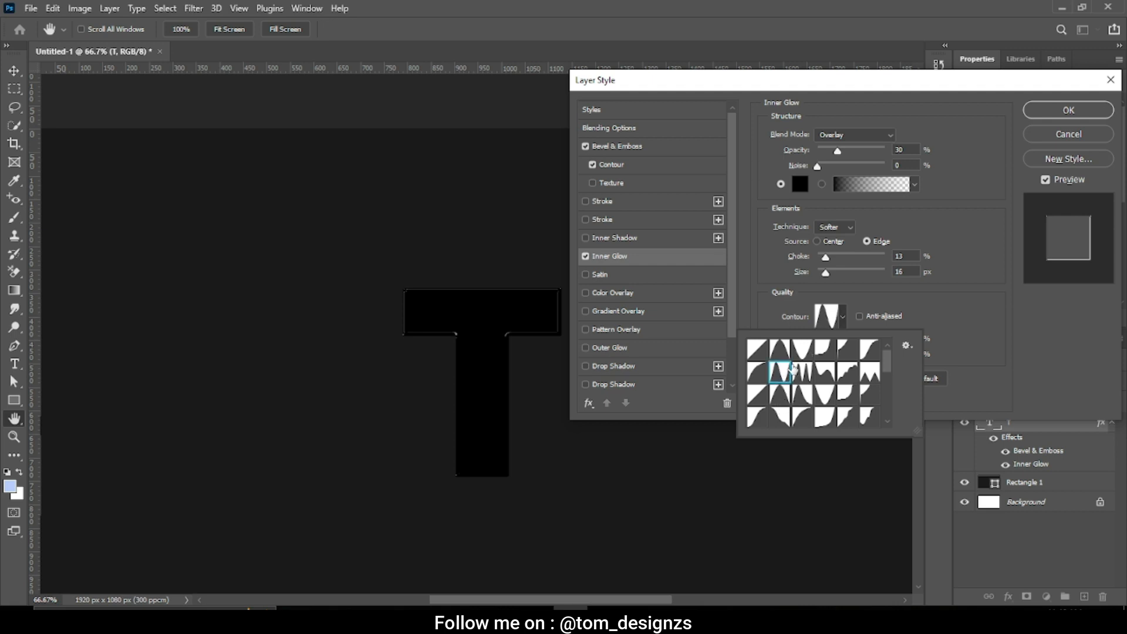
click(846, 317)
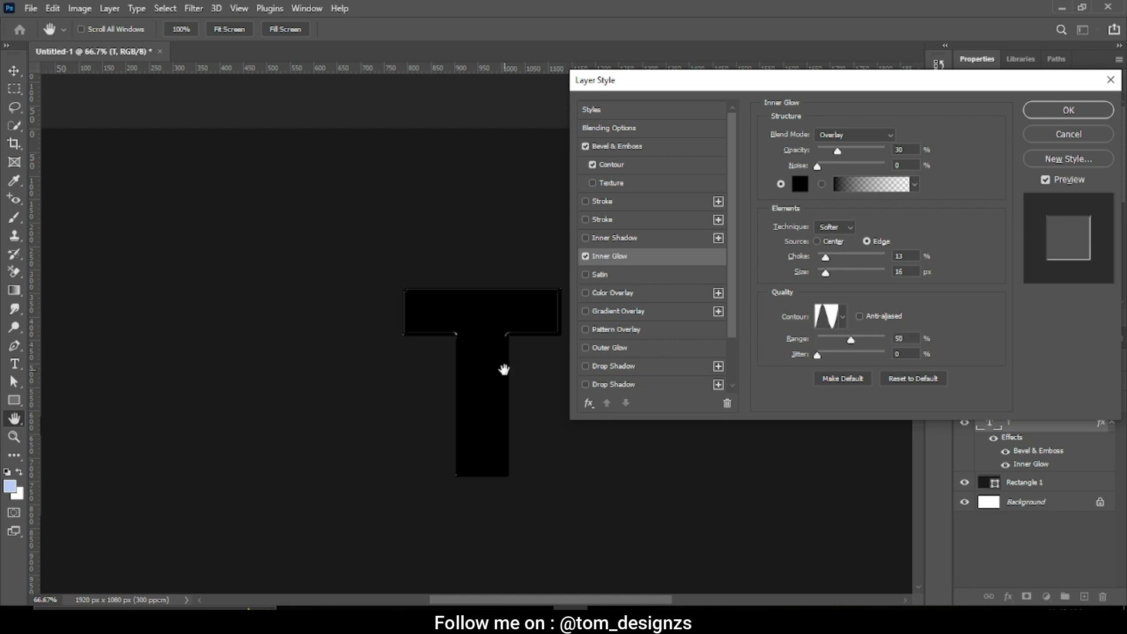
Examine the bevel and inner glow along the T's edges and inner corners up close
scroll(522, 367, left, 1)
ctrl+click(504, 344)
drag(502, 343, 431, 320)
alt+click(491, 364)
alt+click(491, 365)
alt+click(491, 364)
alt+click(491, 365)
alt+click(491, 364)
alt+click(491, 365)
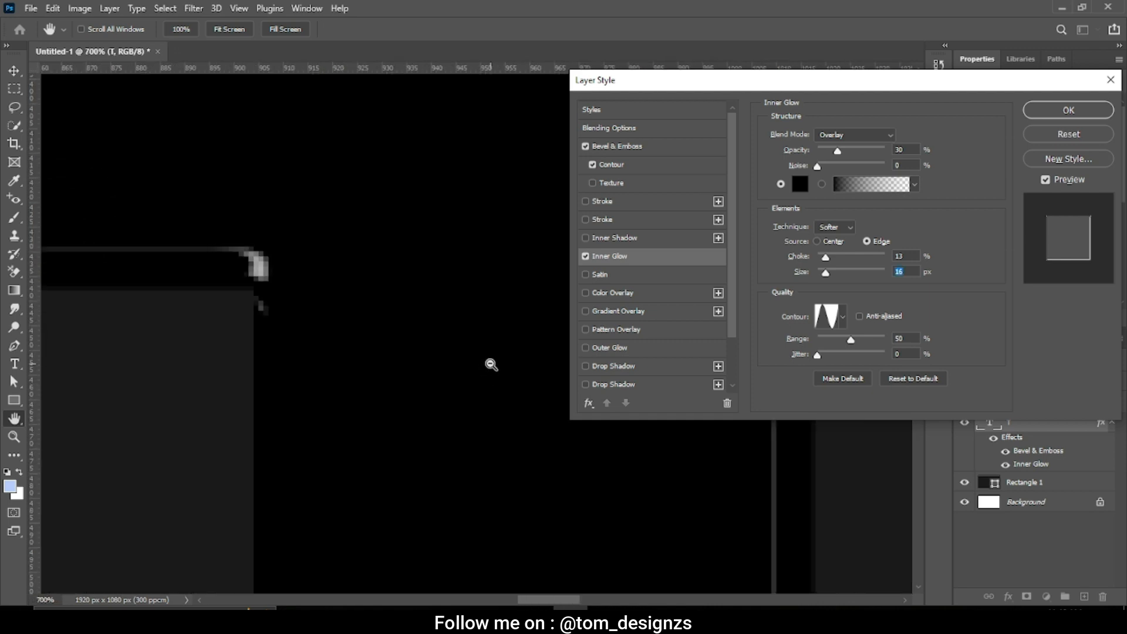
alt+click(491, 364)
alt+click(491, 364)
alt+click(491, 364)
alt+click(491, 365)
alt+click(491, 364)
alt+click(491, 365)
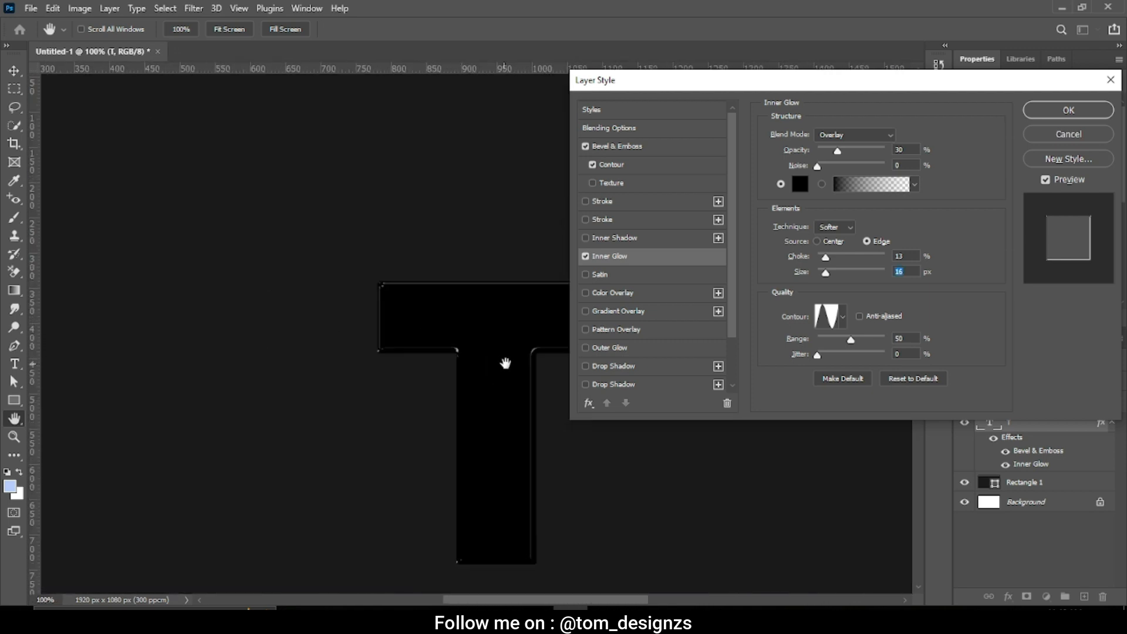
drag(495, 337, 392, 332)
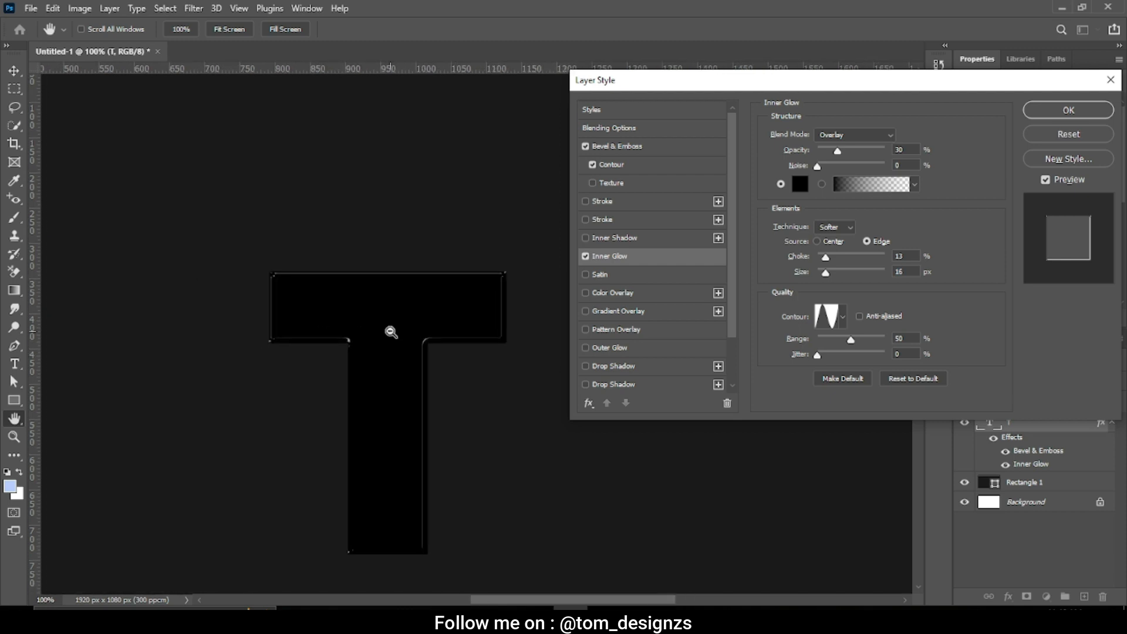
scroll(391, 333, up, 5)
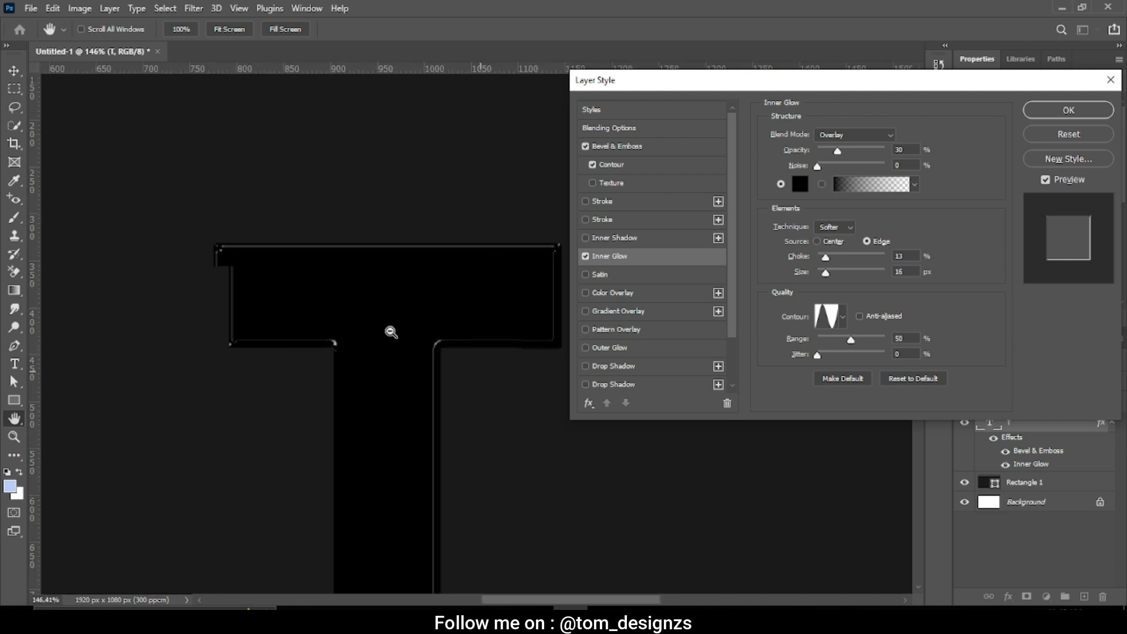
scroll(391, 332, down, 4)
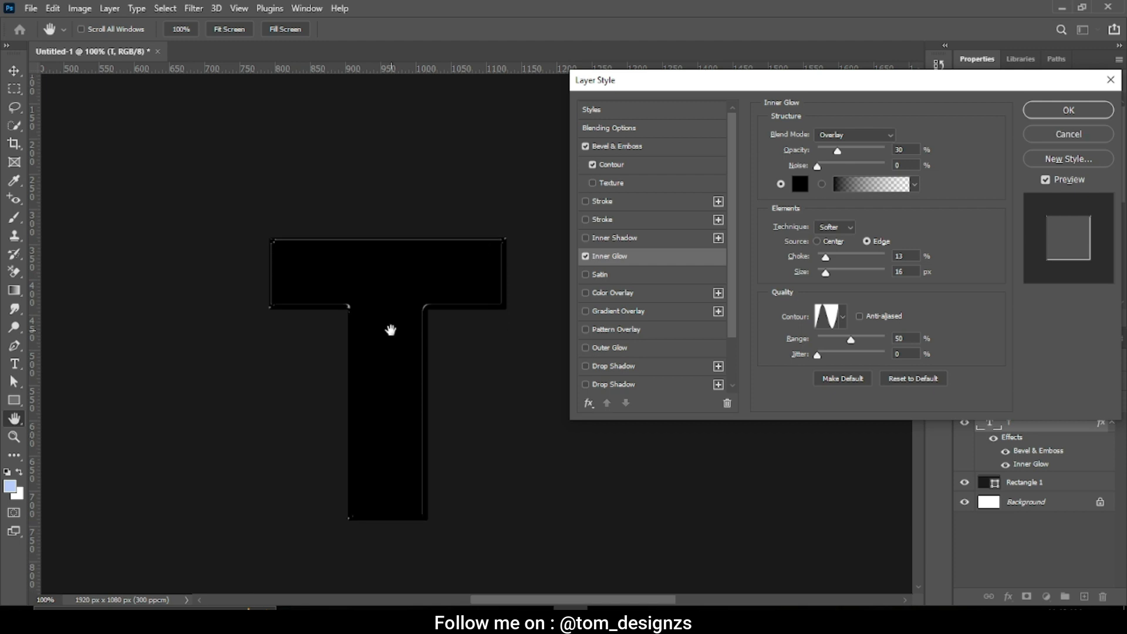
Apply the layer styles to the T and deselect its layer to view the whole canvas
click(1048, 114)
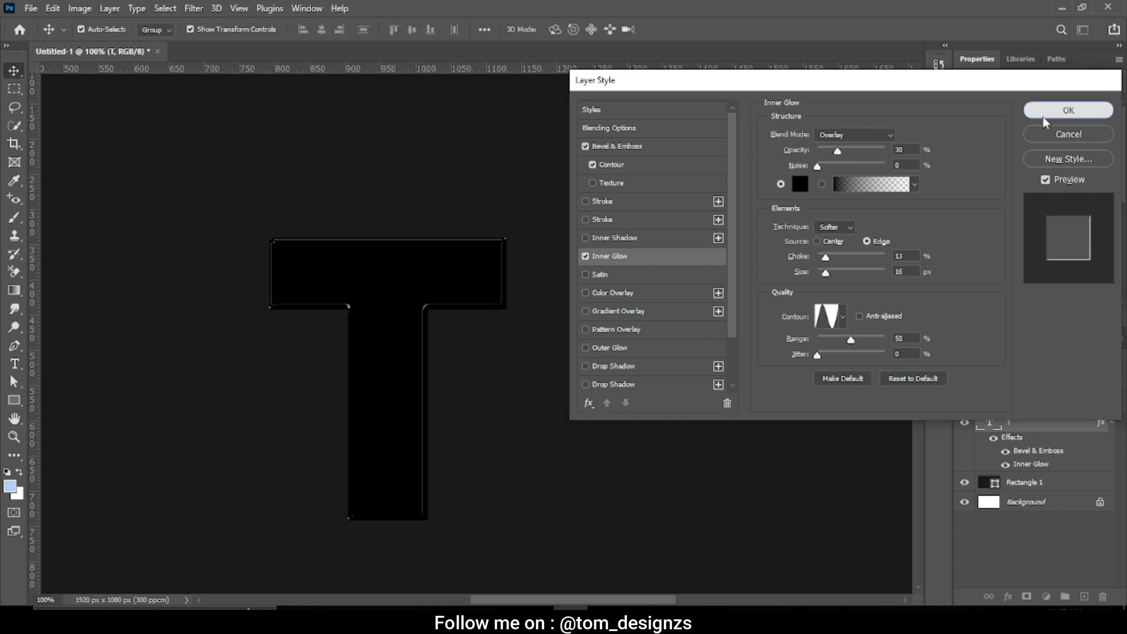
scroll(591, 360, down, 5)
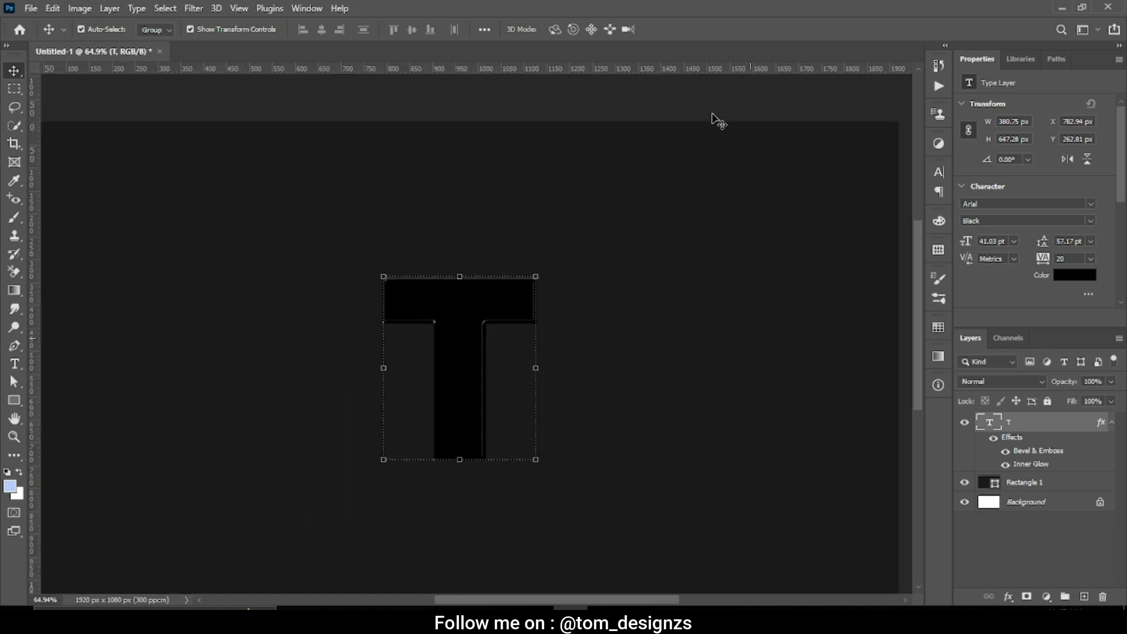
scroll(697, 274, down, 4)
click(698, 273)
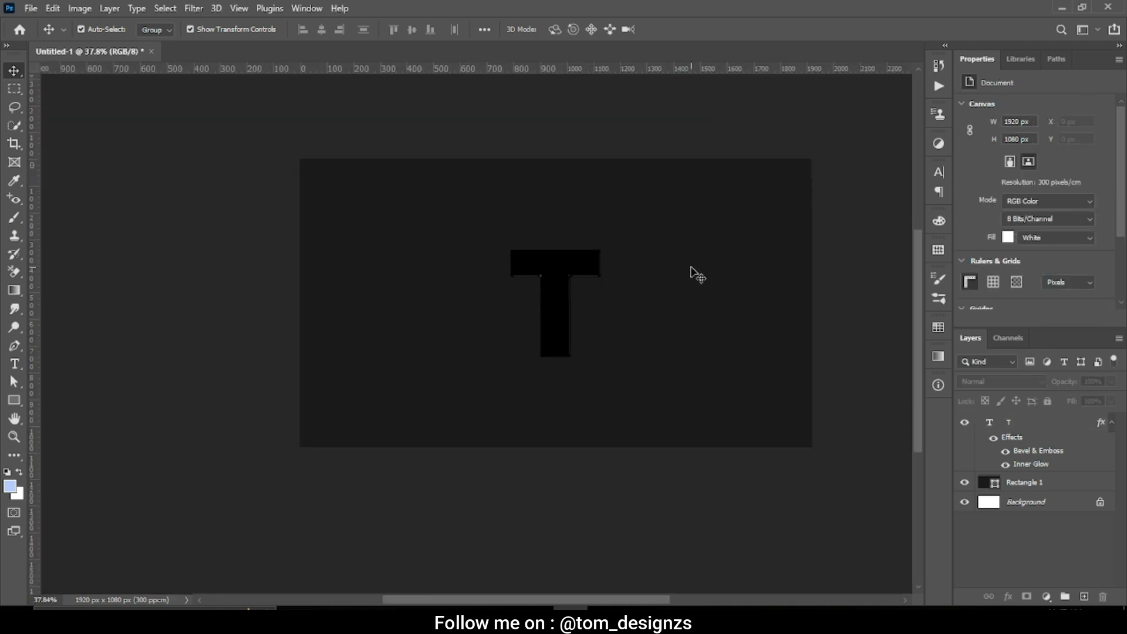
scroll(677, 279, up, 1)
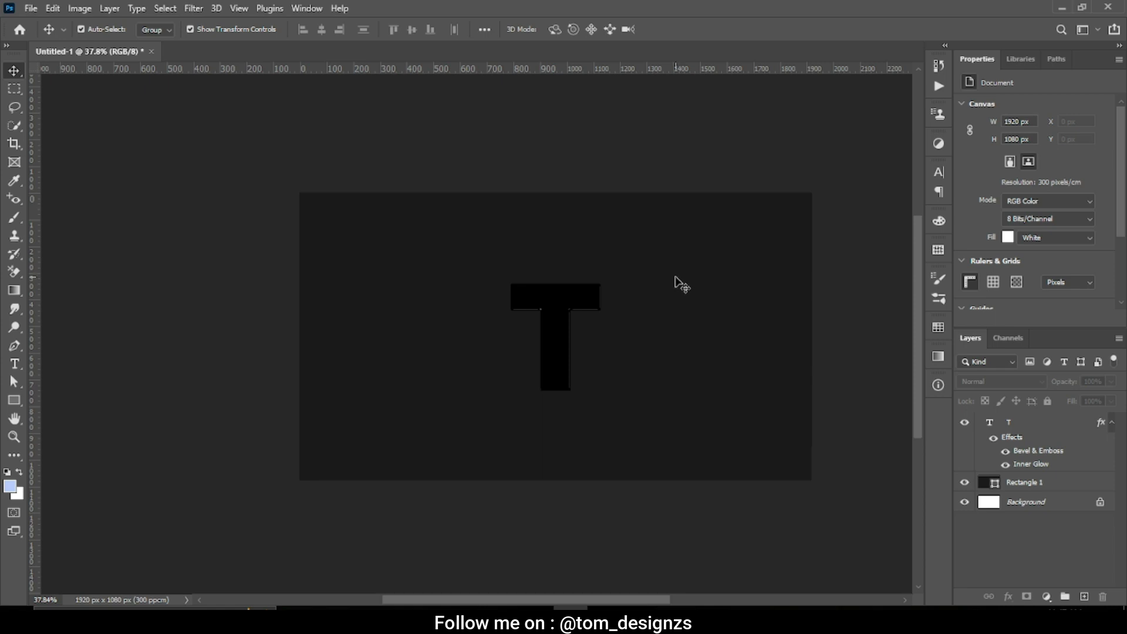
Add a new empty layer directly above the Rectangle 1 layer
click(1016, 484)
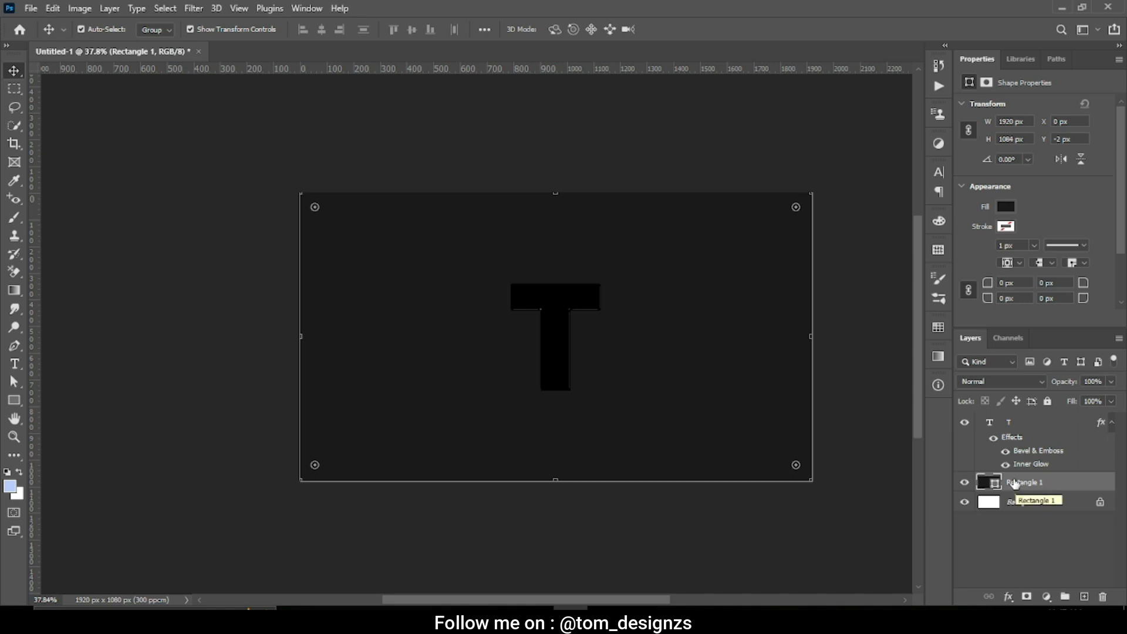
click(1085, 596)
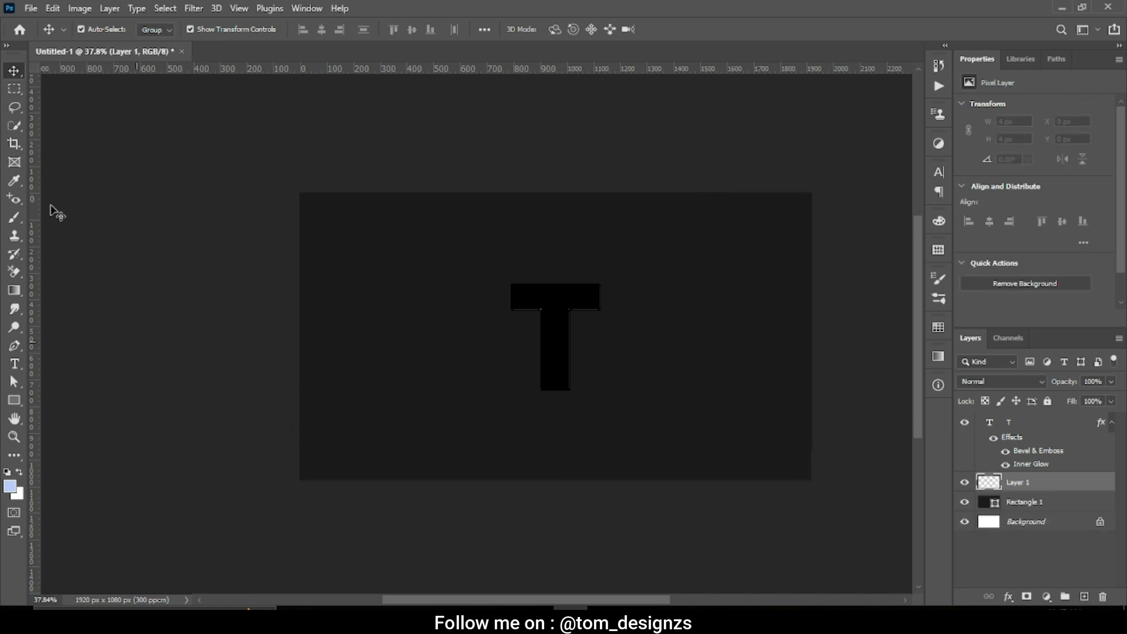
click(16, 401)
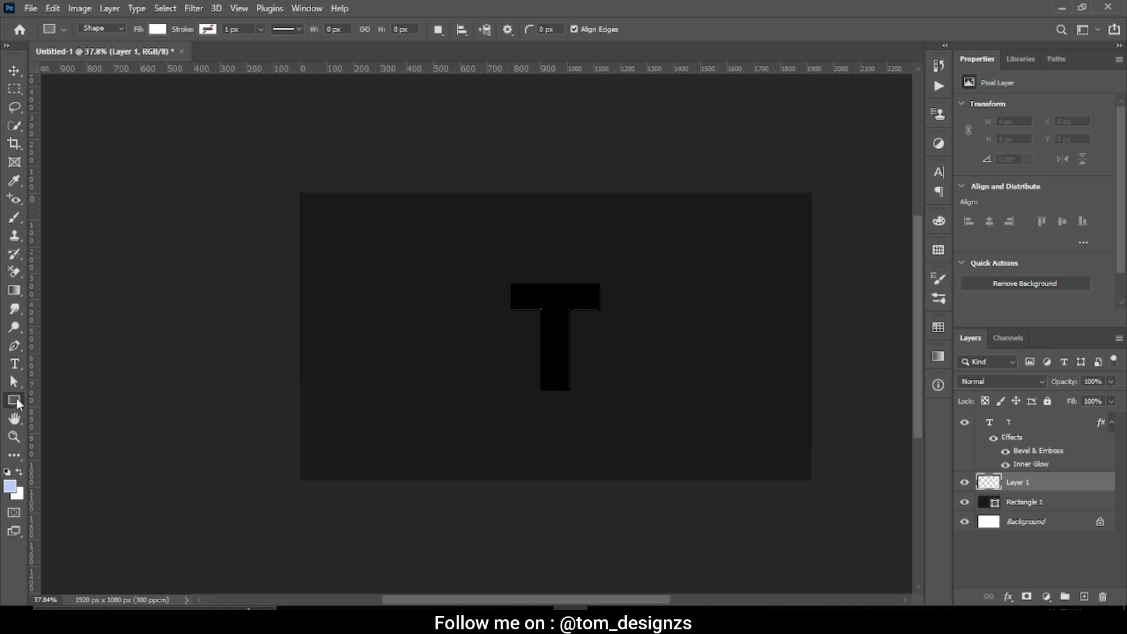
Fill the new layer with a blue-to-cyan linear gradient preset from the Blues group, running from the canvas's lower-left to its upper-right corner
click(15, 291)
click(134, 29)
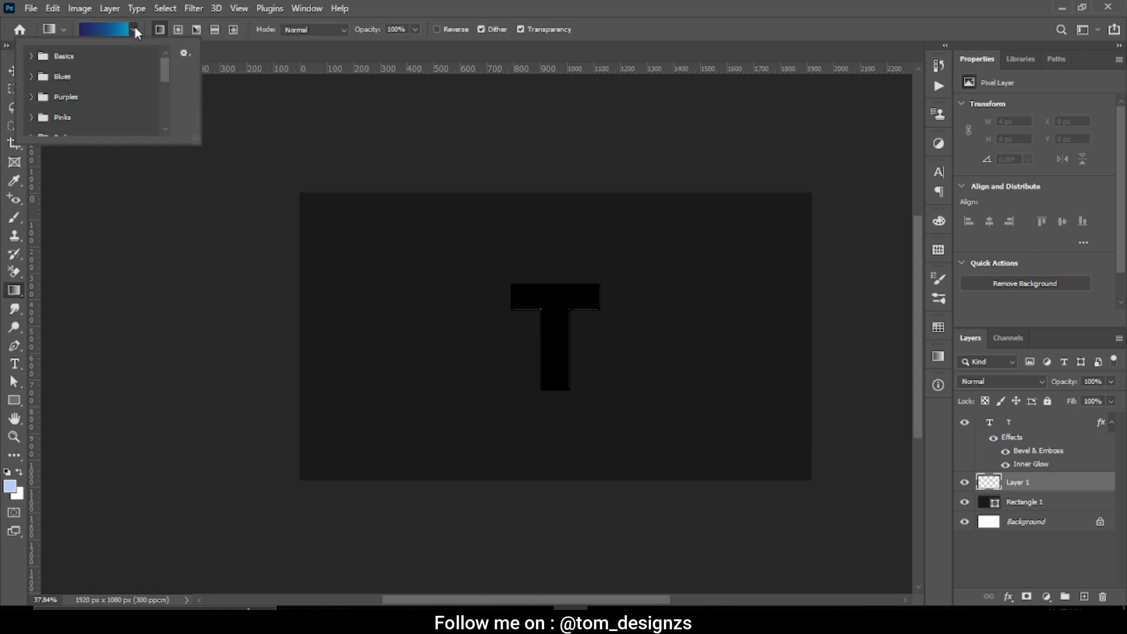
click(31, 56)
scroll(96, 81, down, 1)
scroll(97, 81, up, 1)
click(49, 80)
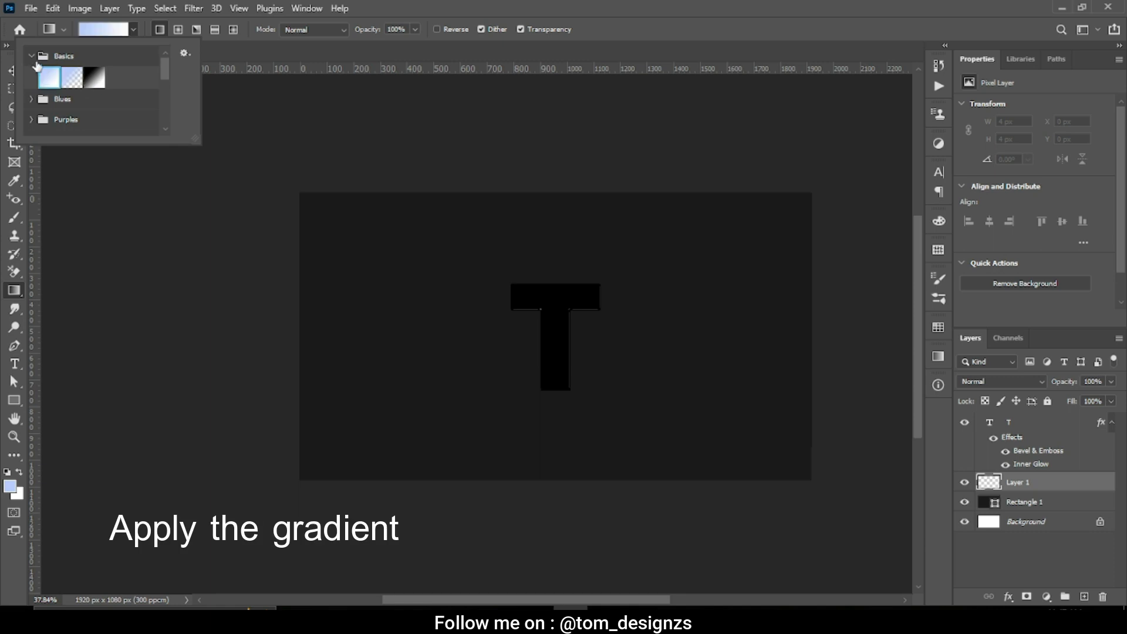
click(32, 56)
click(32, 77)
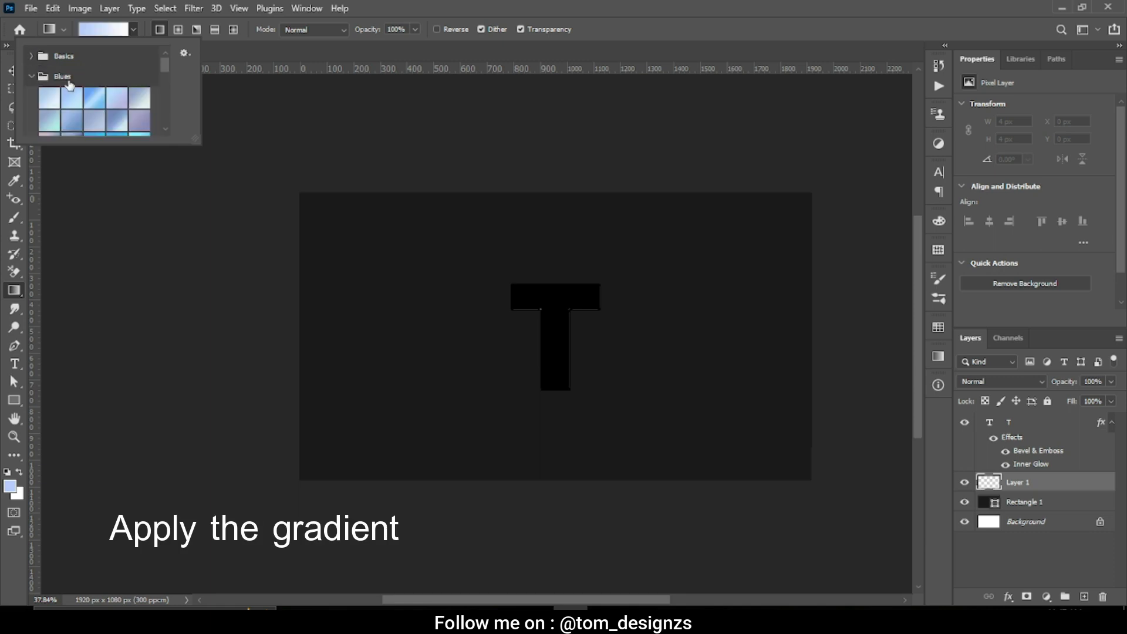
scroll(85, 106, down, 4)
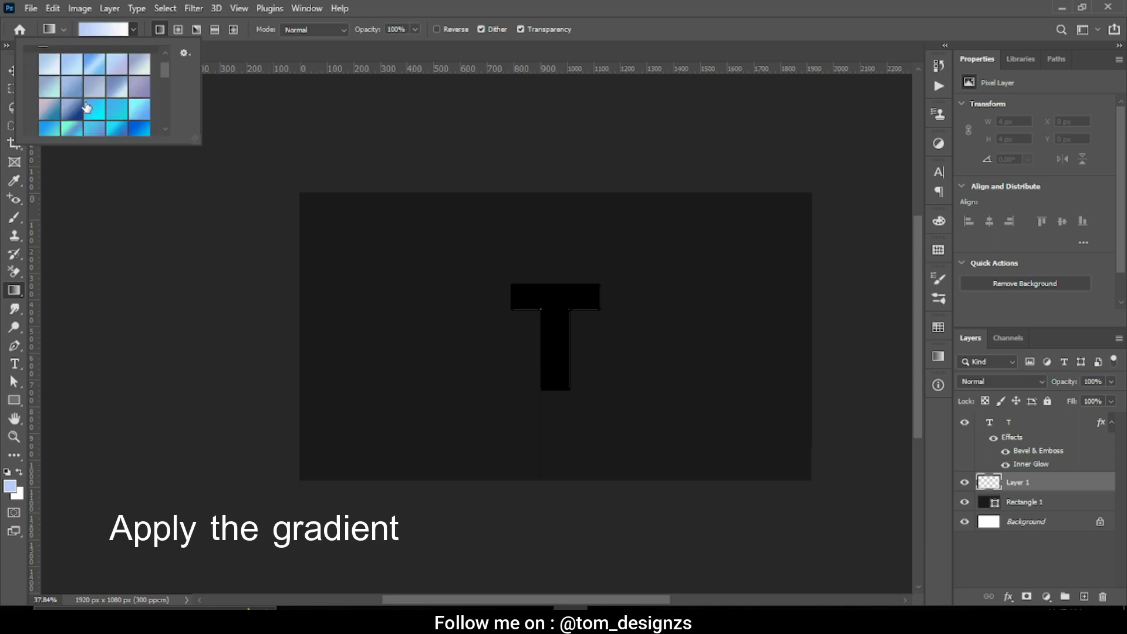
click(94, 86)
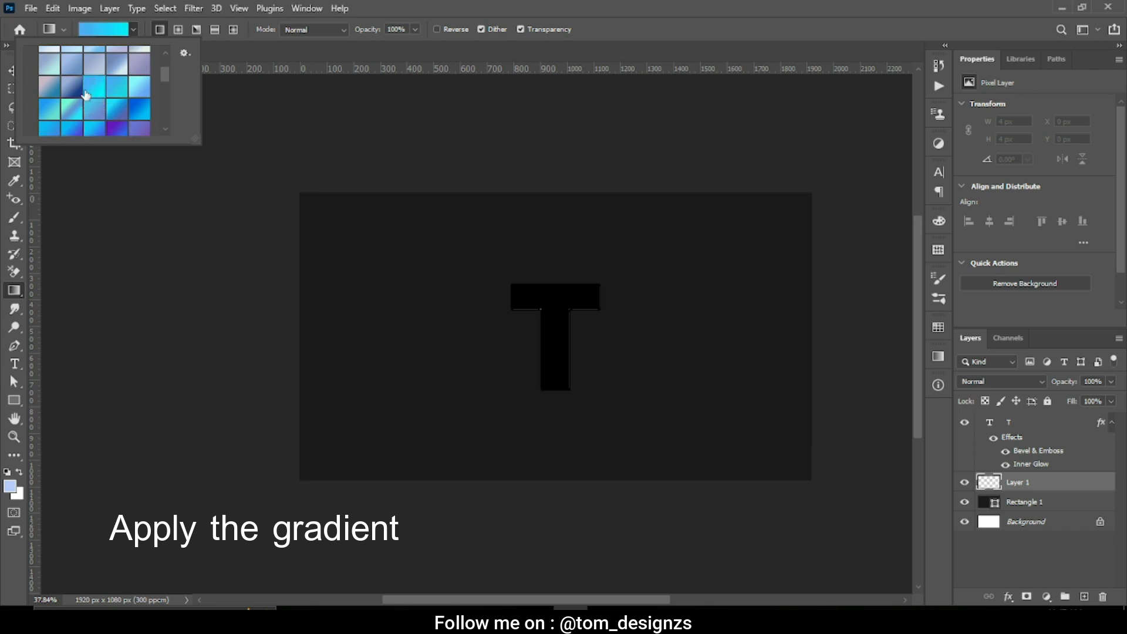
drag(300, 477, 816, 191)
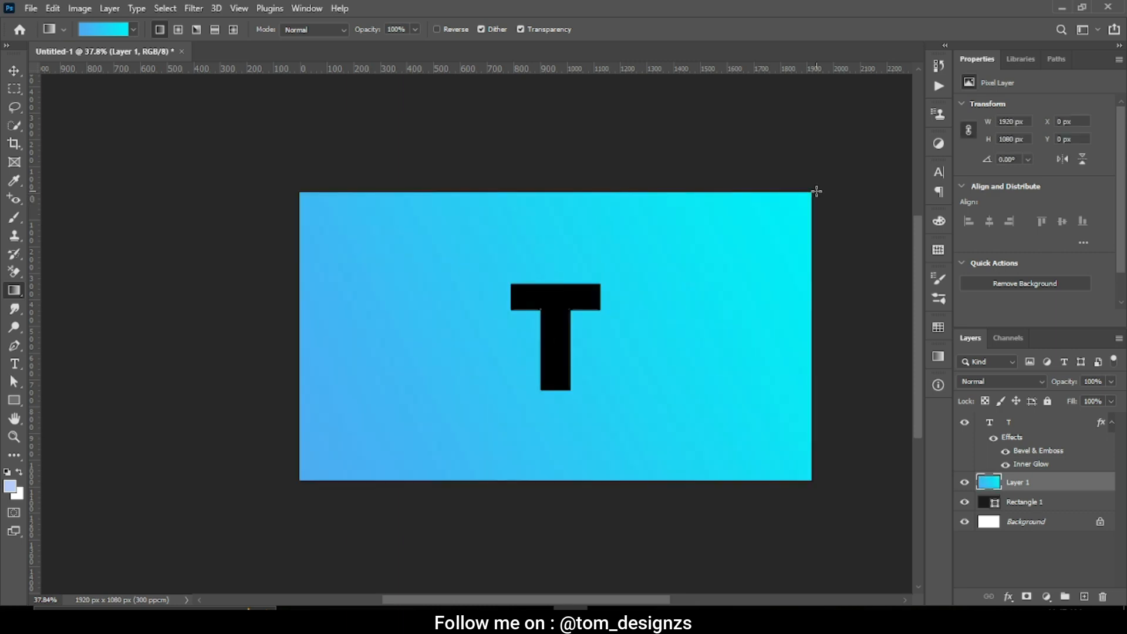
Lower the T text layer's fill to 0%, trying the Screen blend mode and returning it to Normal
click(14, 71)
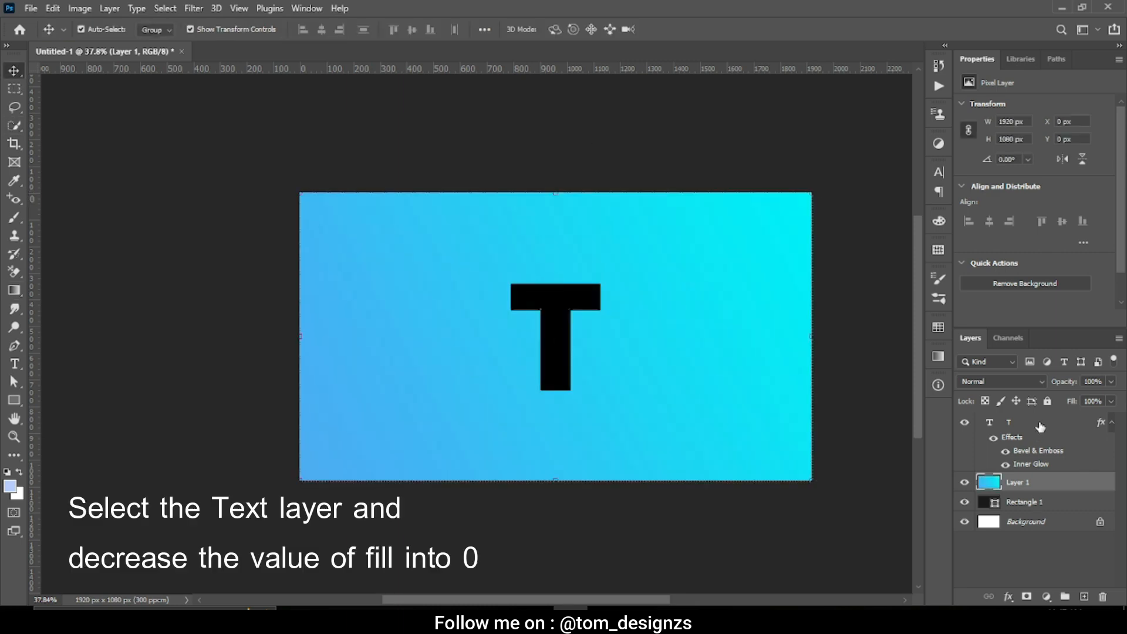
click(1041, 427)
click(1002, 383)
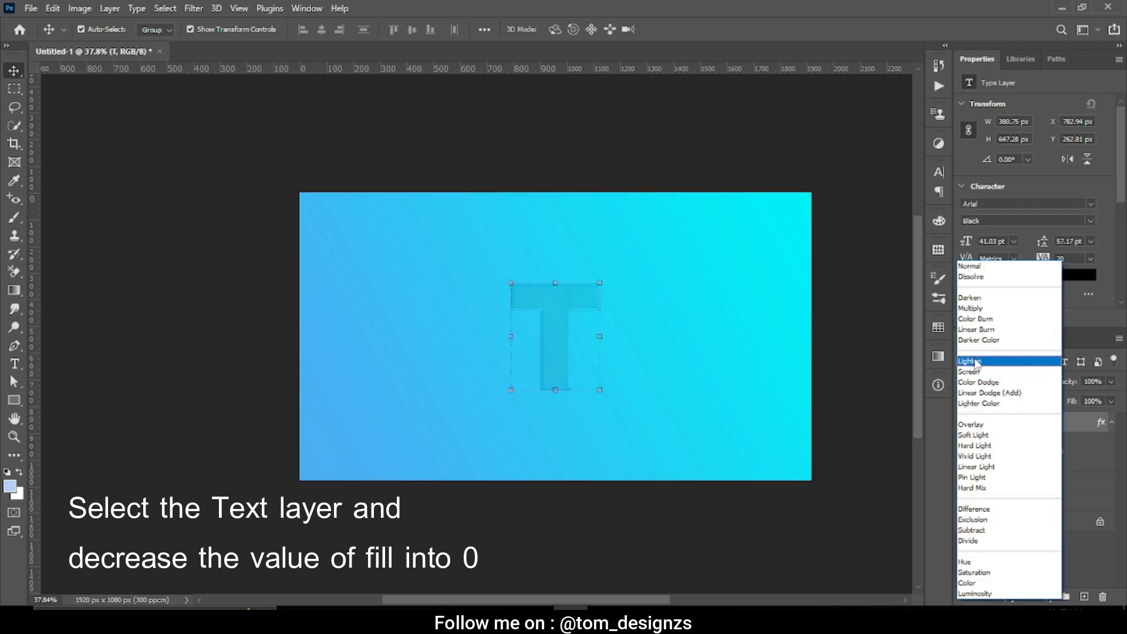
click(977, 372)
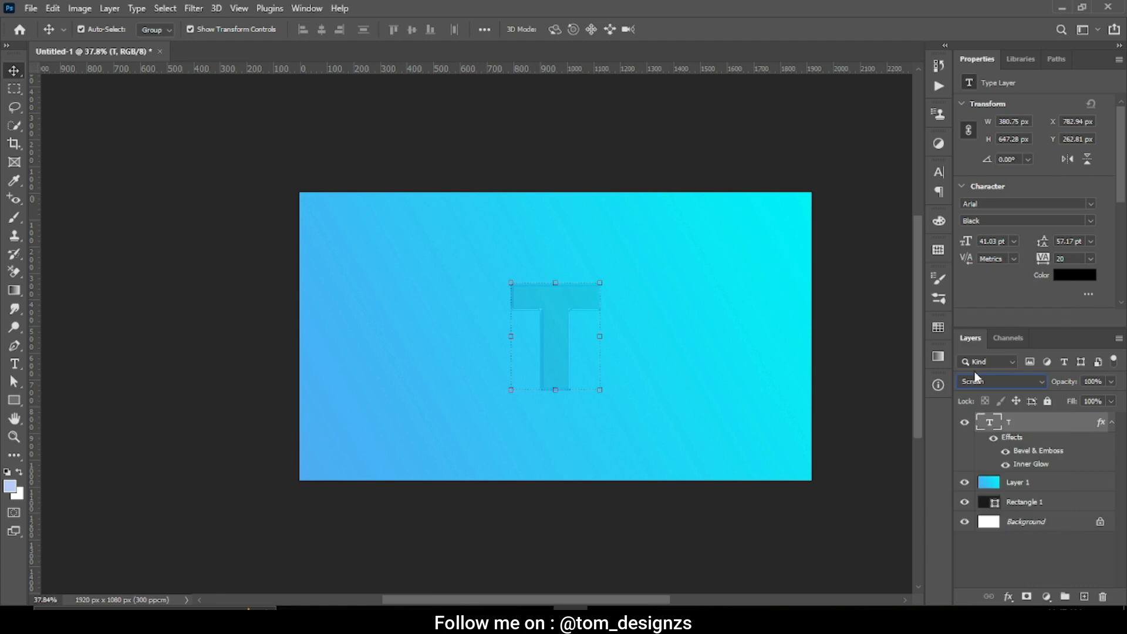
click(982, 379)
click(982, 378)
click(982, 378)
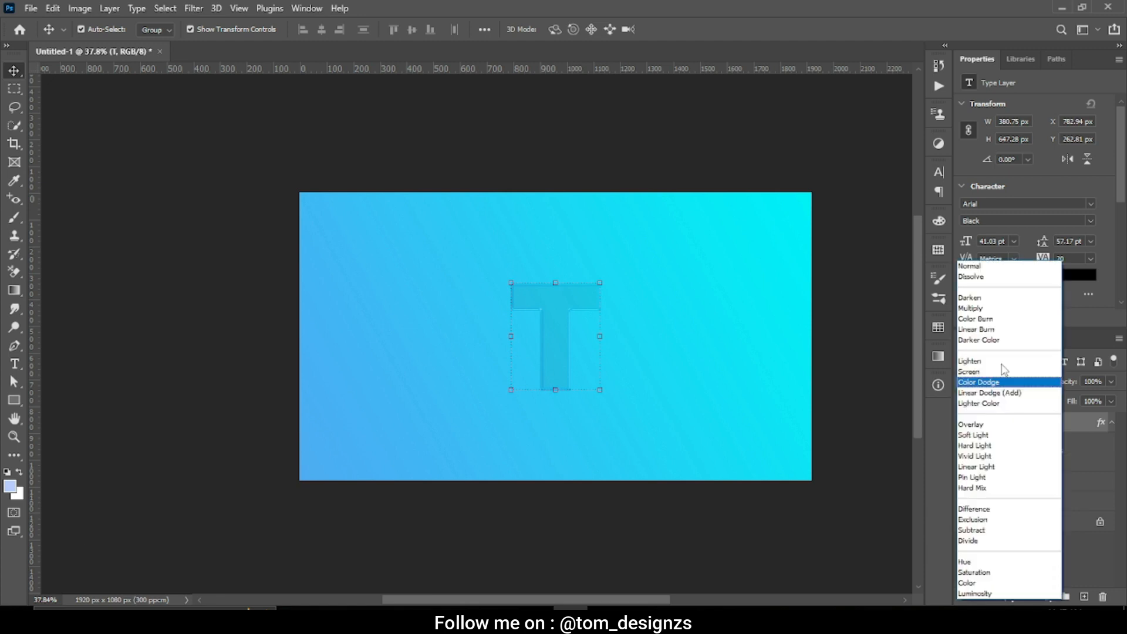
click(982, 267)
drag(1072, 402, 685, 404)
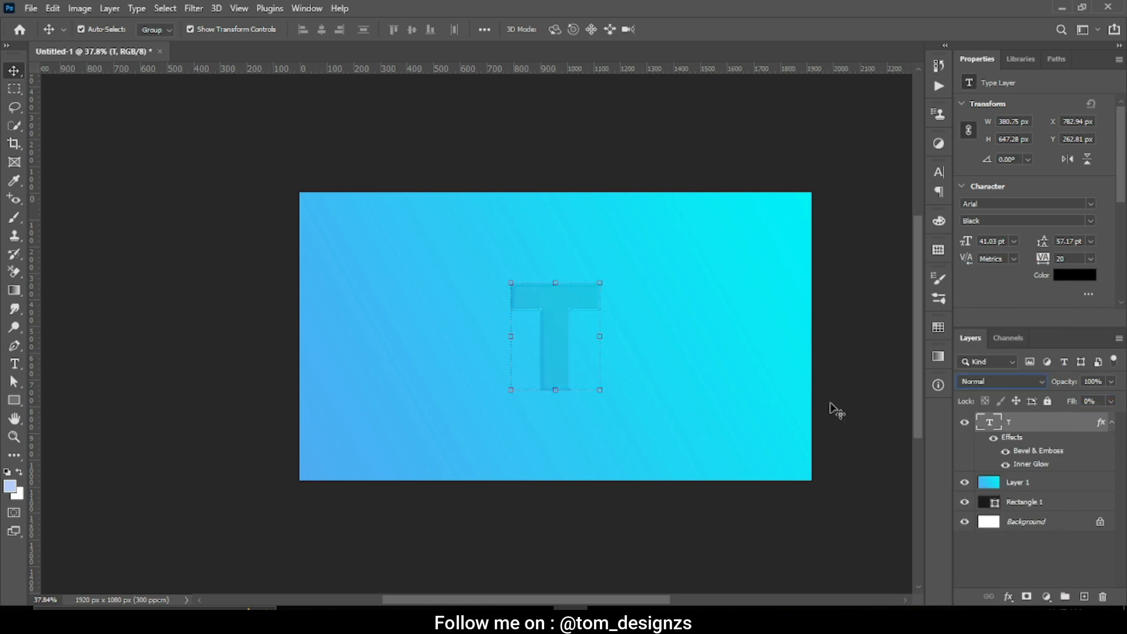
Refill Layer 1 with a cyan-to-blue linear gradient preset running from the canvas's upper-right to its lower-left corner, and deselect the layer
click(858, 385)
scroll(581, 344, up, 2)
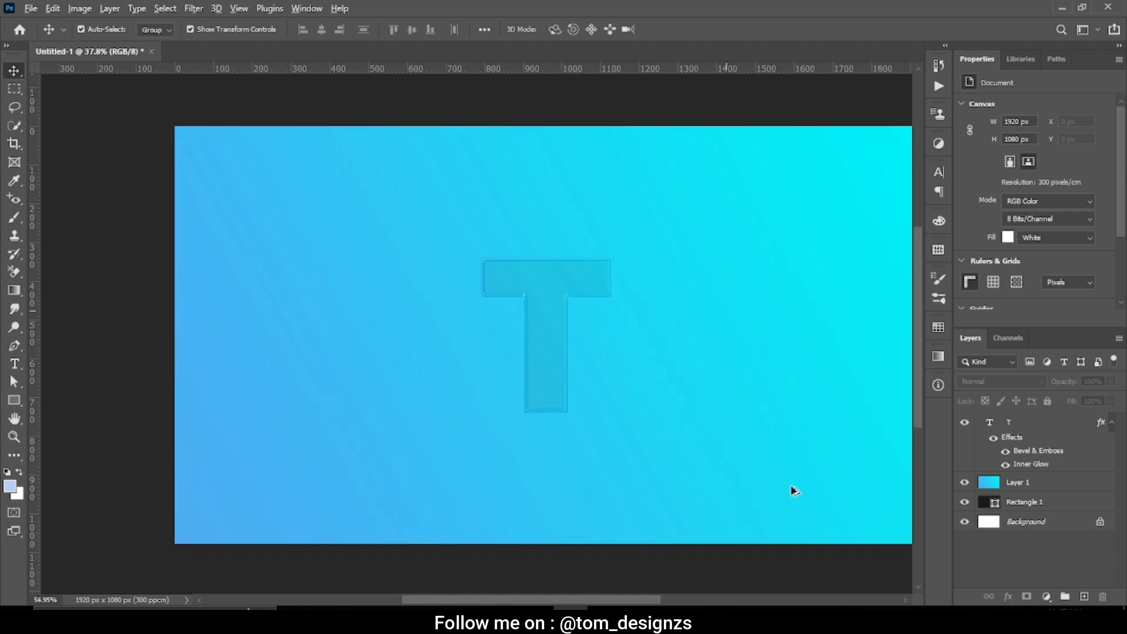
click(1022, 484)
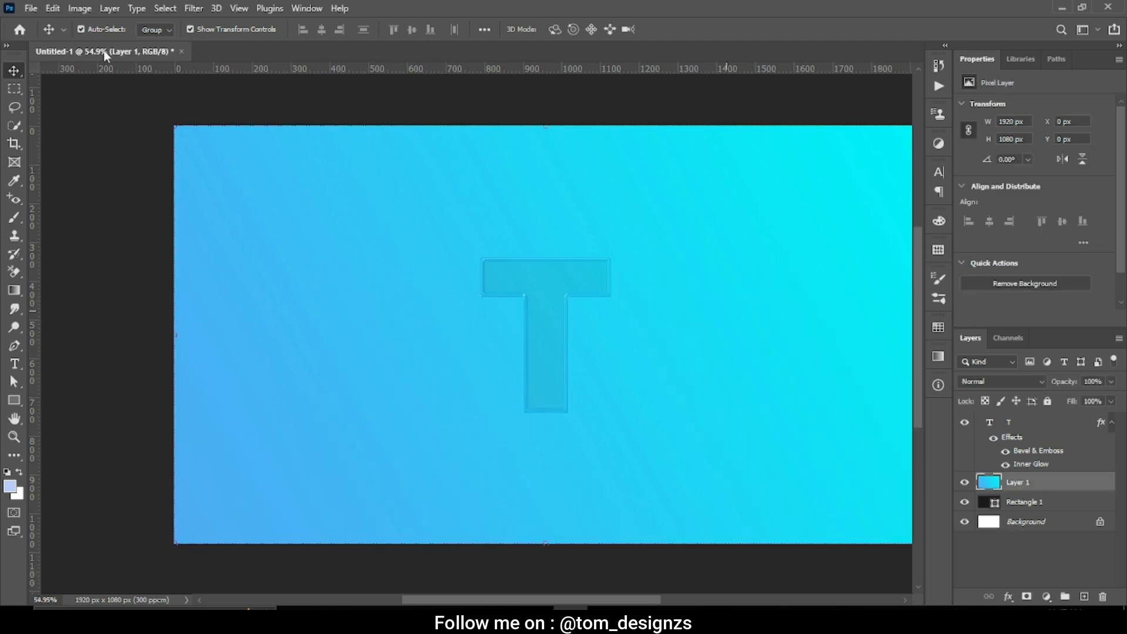
click(23, 290)
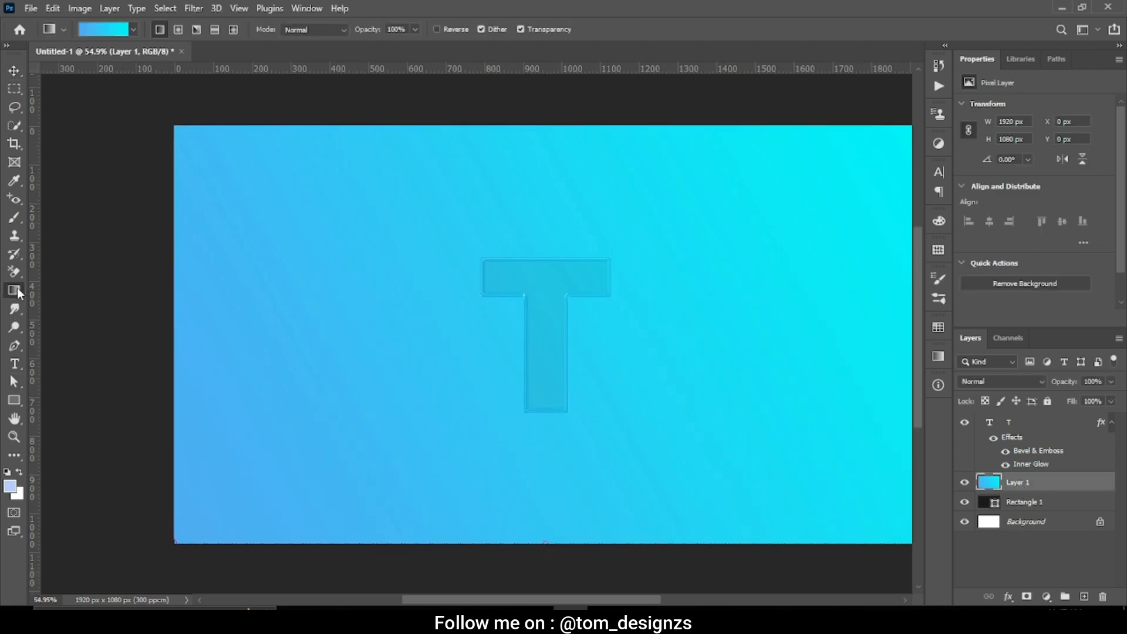
click(129, 33)
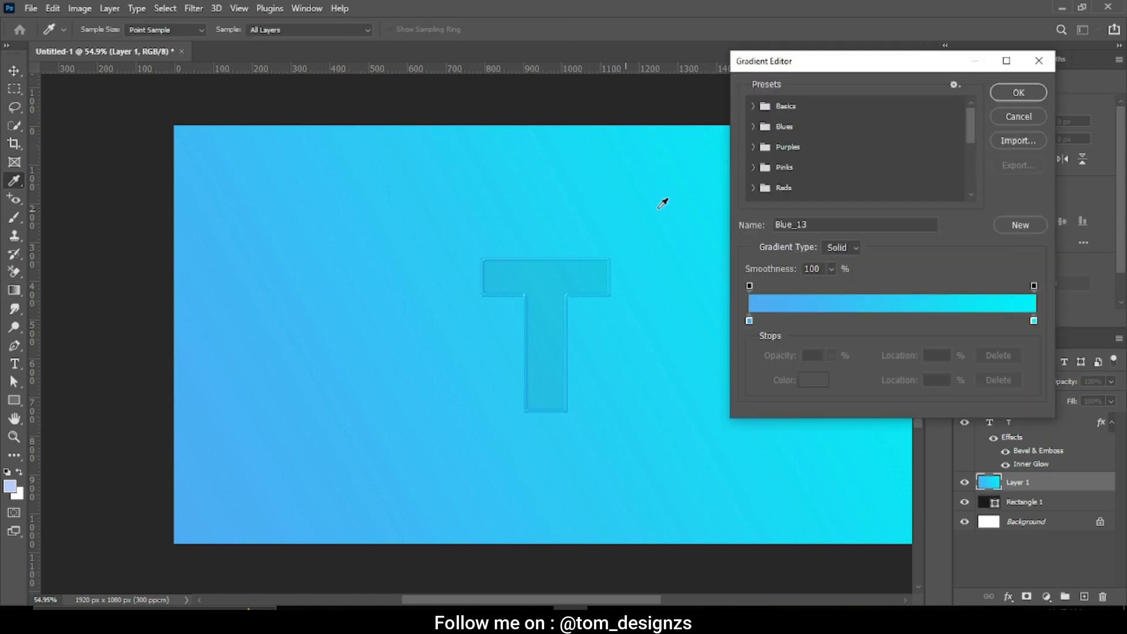
click(1036, 114)
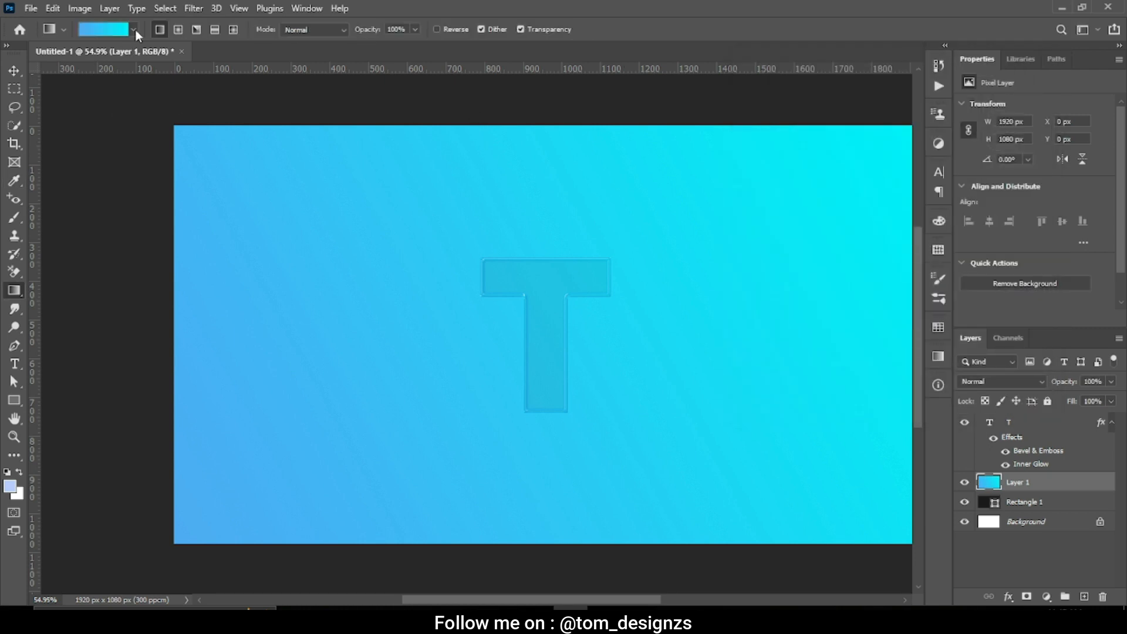
click(134, 30)
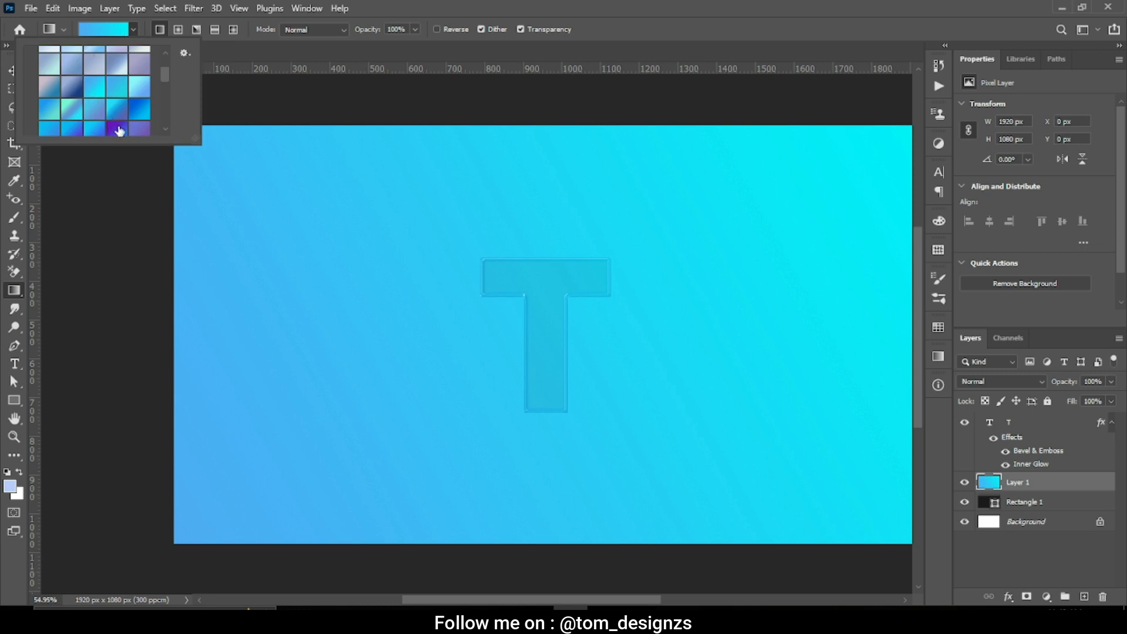
click(91, 134)
drag(171, 542, 910, 128)
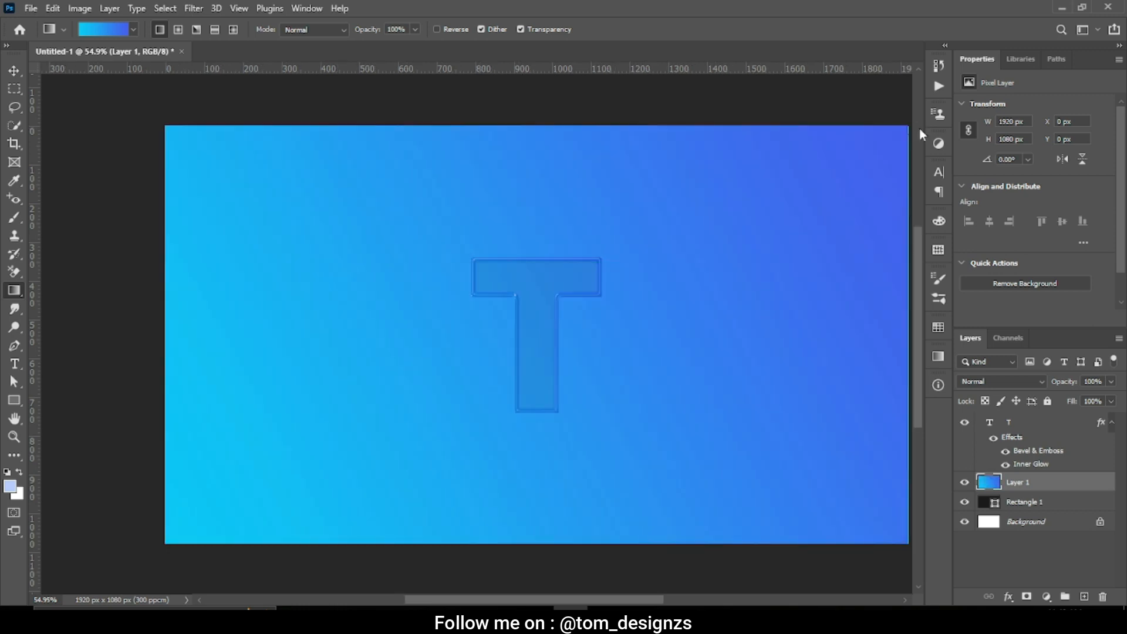
drag(907, 126, 140, 558)
click(14, 71)
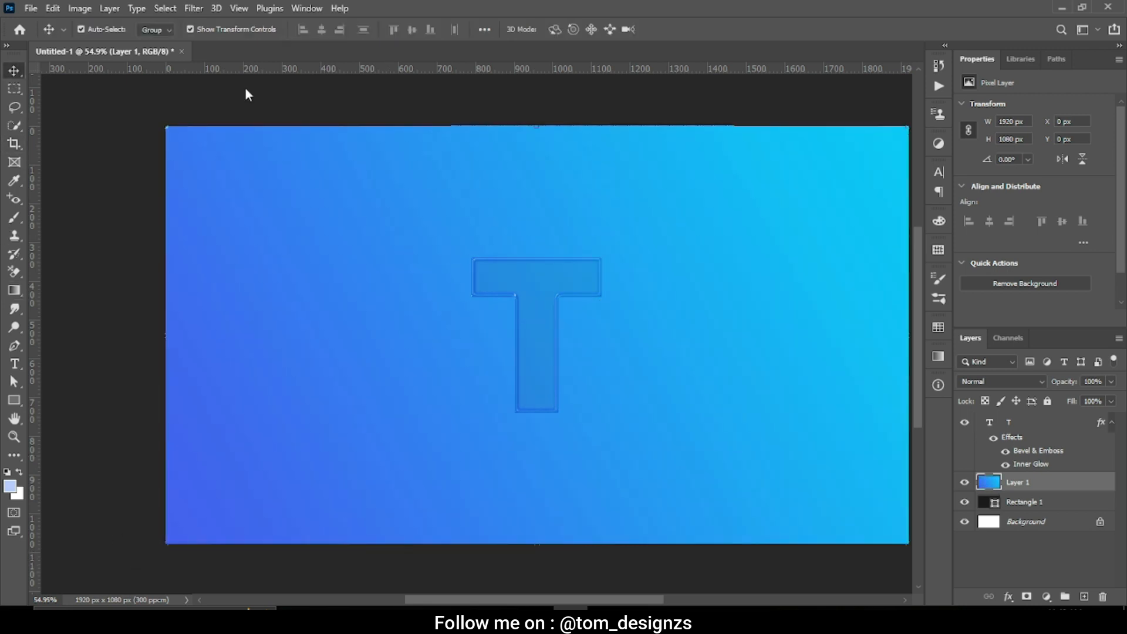
click(541, 106)
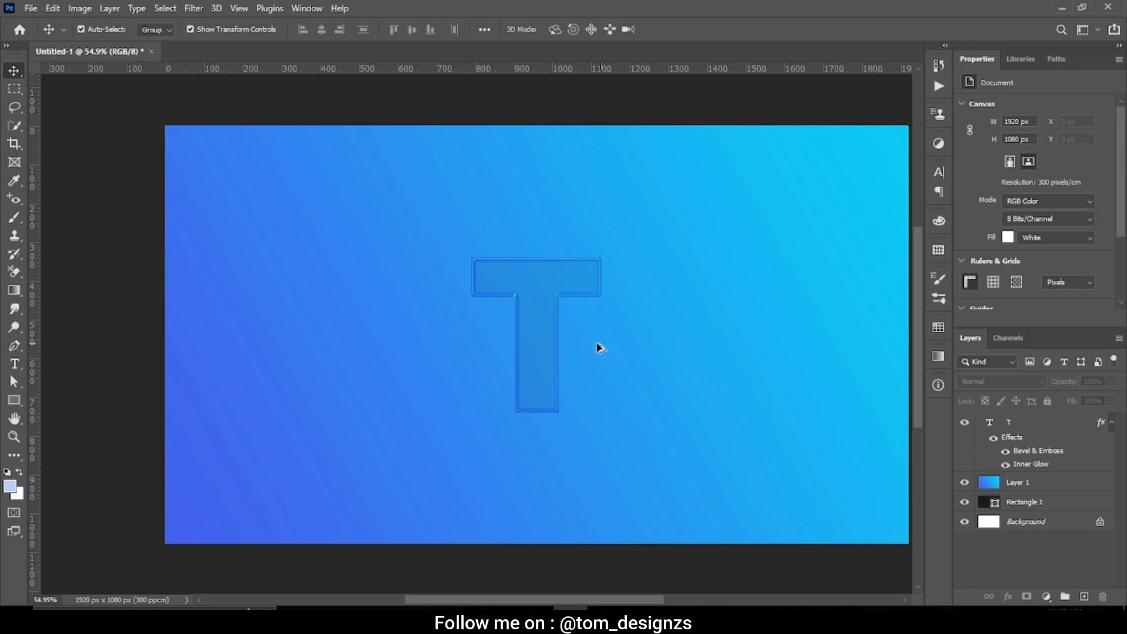
Extend the T text layer to read "Tom design" and commit the text edit
scroll(597, 347, up, 5)
drag(590, 264, 595, 314)
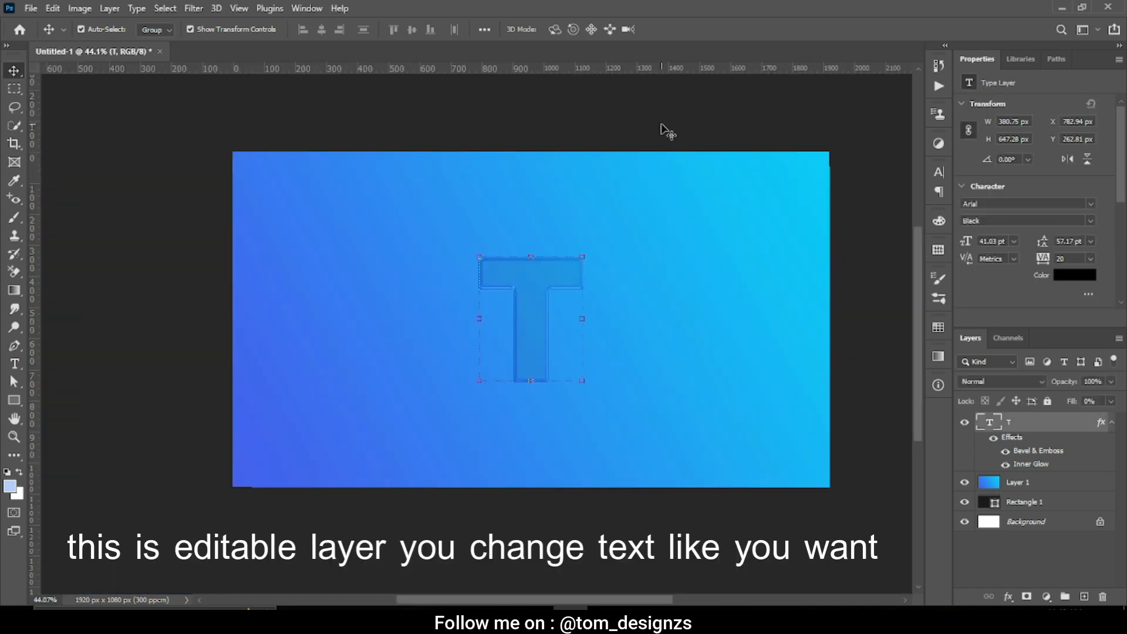
click(661, 126)
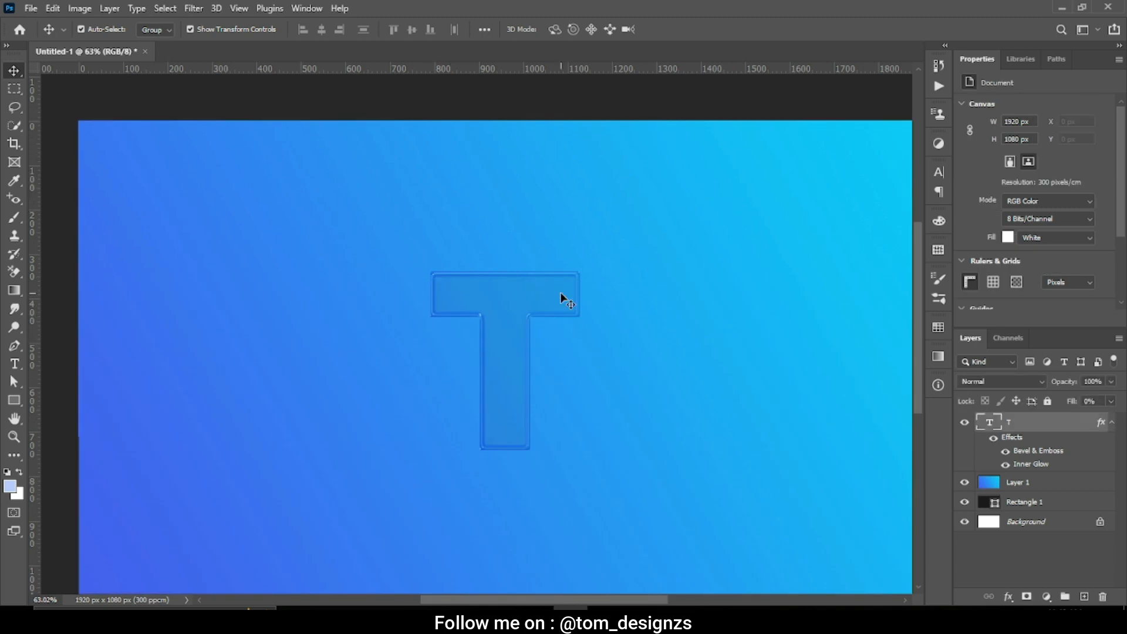
double_click(560, 297)
click(567, 358)
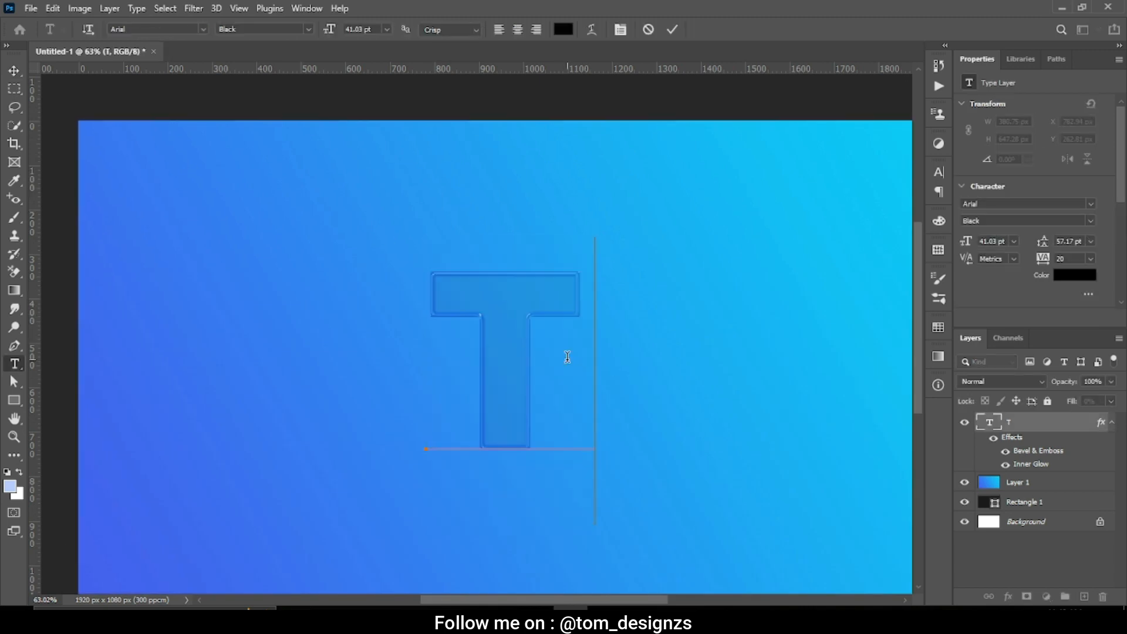
text(om)
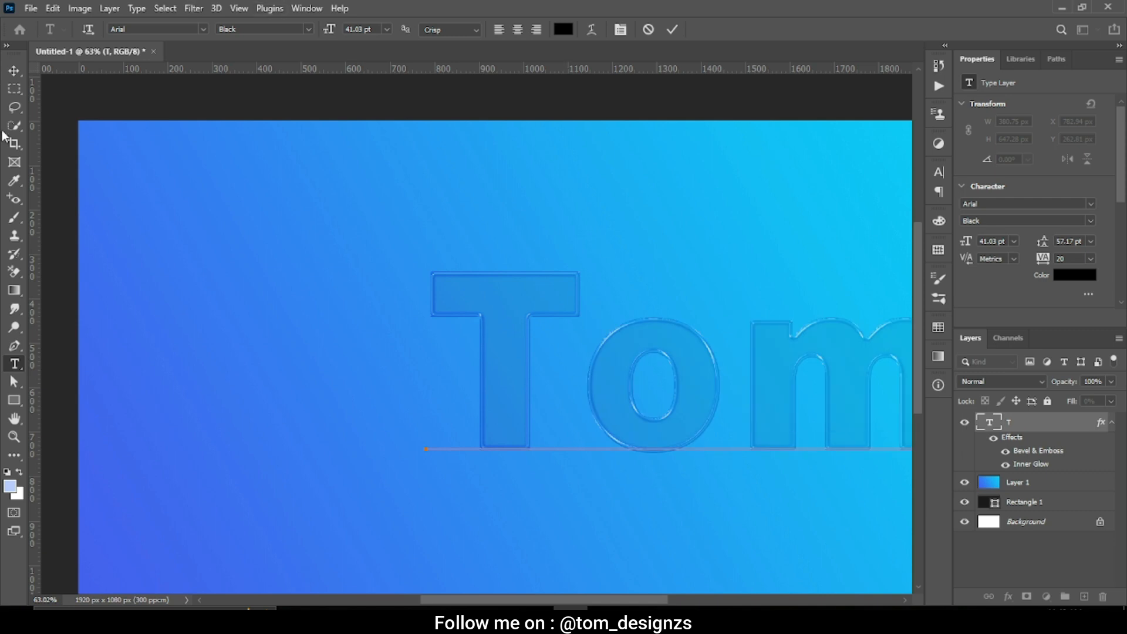
scroll(435, 254, down, 1)
scroll(434, 255, down, 2)
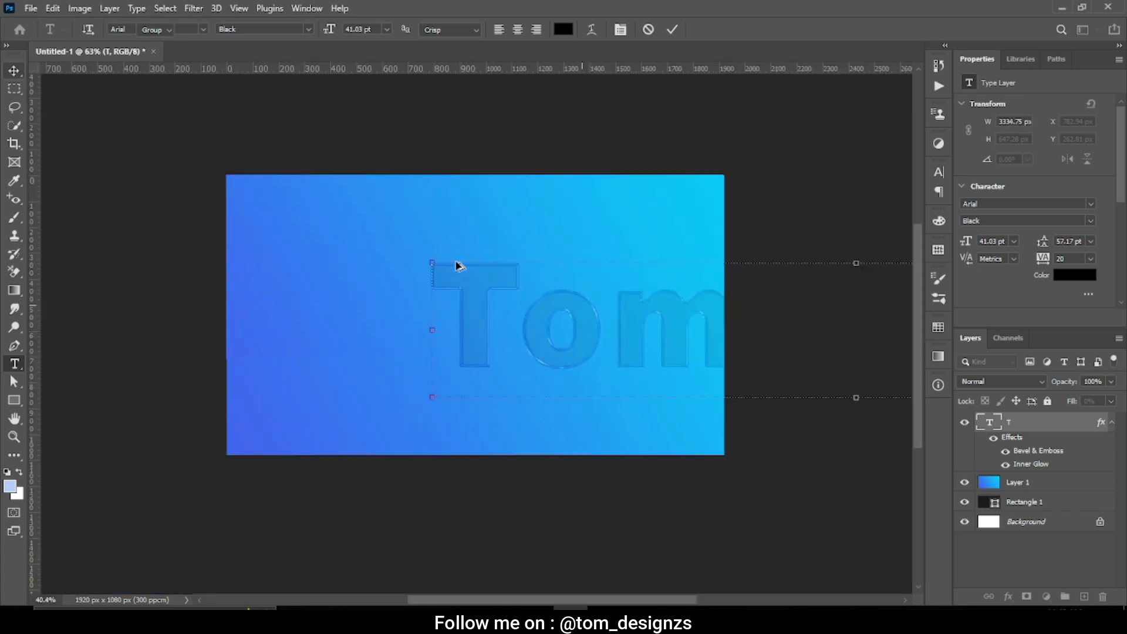
key(ctrl+Return)
Scale the "Tom design" text down to about 1401 px wide and position it in the middle of the canvas
key(v)
drag(625, 324, 442, 324)
drag(857, 389, 825, 323)
drag(678, 249, 651, 300)
drag(652, 215, 477, 308)
click(697, 30)
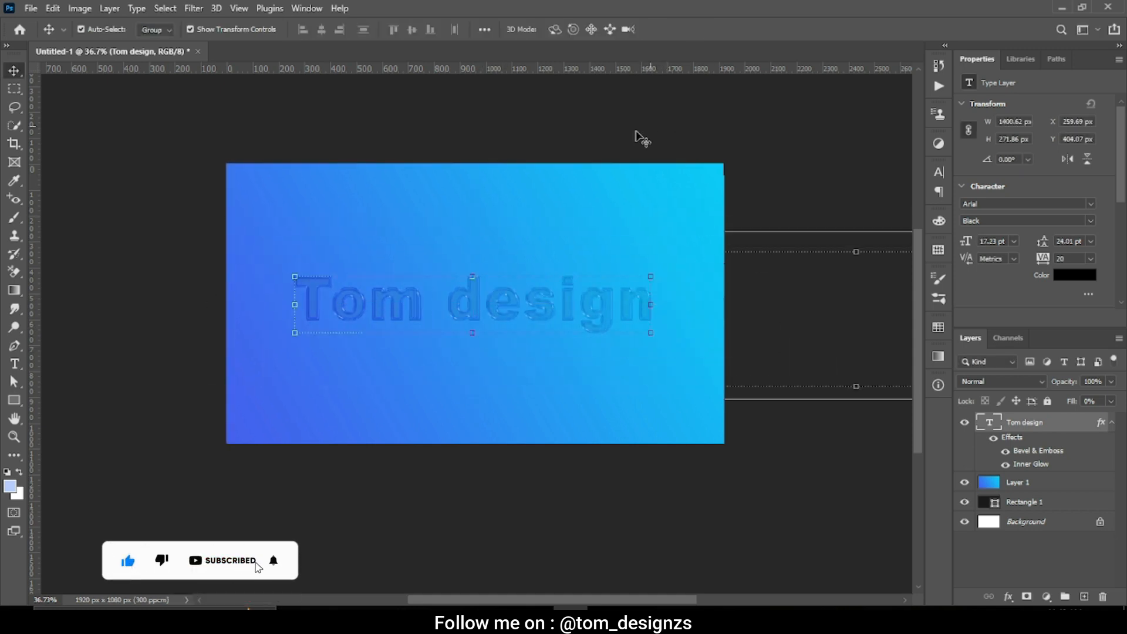
Deselect the text and examine the glossy bevelled edges of its letters up close
click(631, 141)
scroll(629, 144, up, 2)
drag(520, 275, 611, 233)
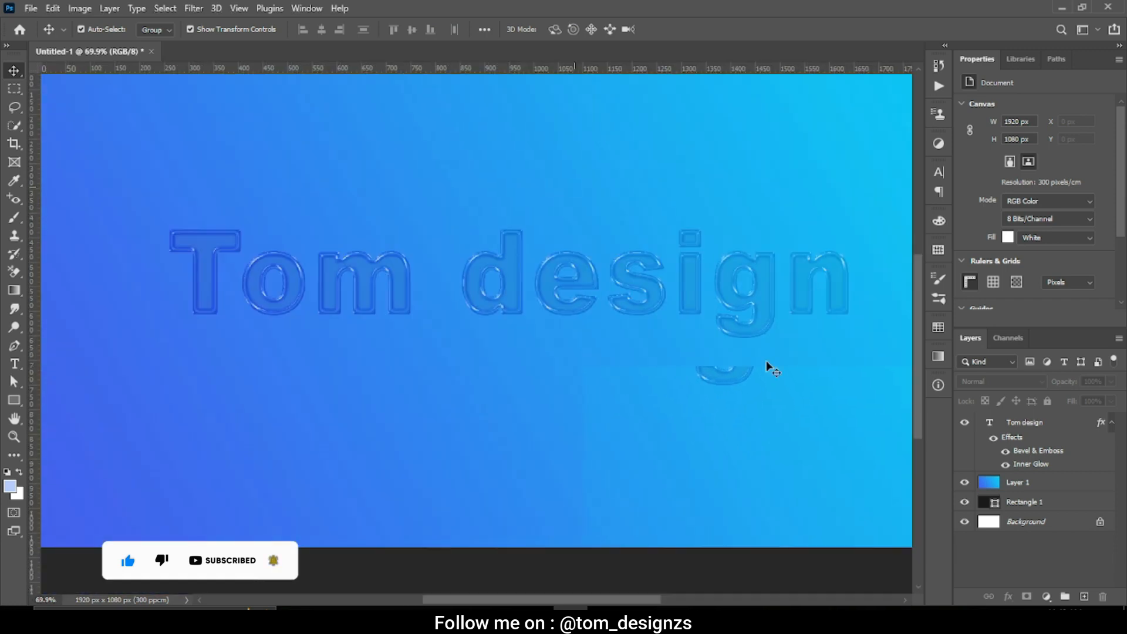
scroll(435, 235, up, 7)
scroll(587, 311, up, 4)
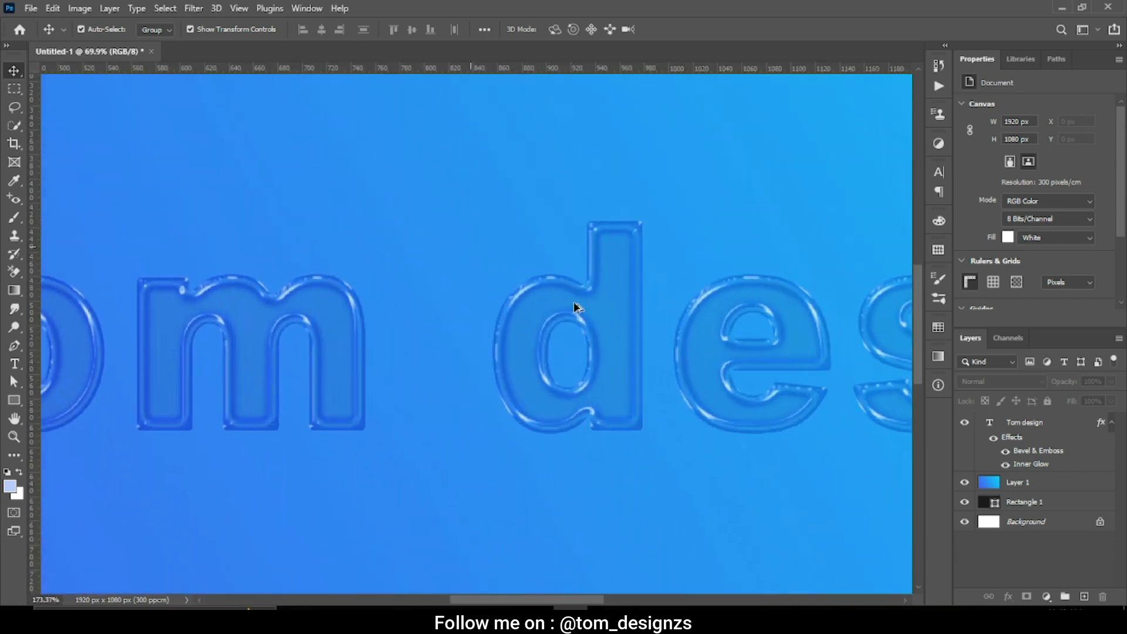
scroll(576, 309, down, 2)
scroll(575, 308, down, 5)
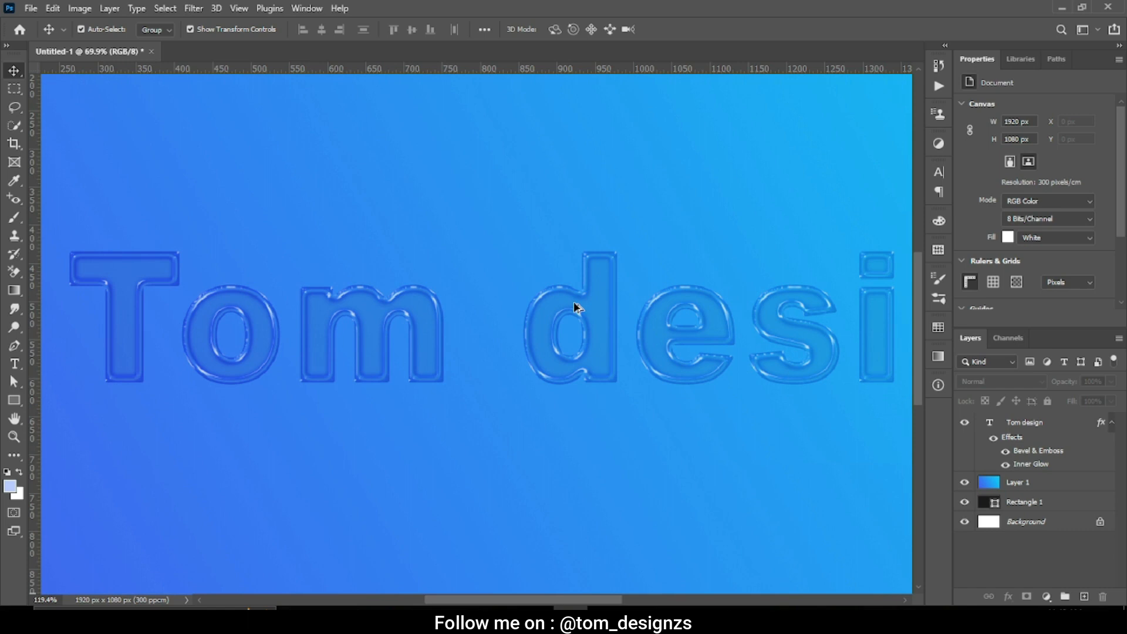
Hide the gradient Layer 1 and recolour the Rectangle 1 background to grey 5f5e5e
click(964, 482)
scroll(588, 400, down, 3)
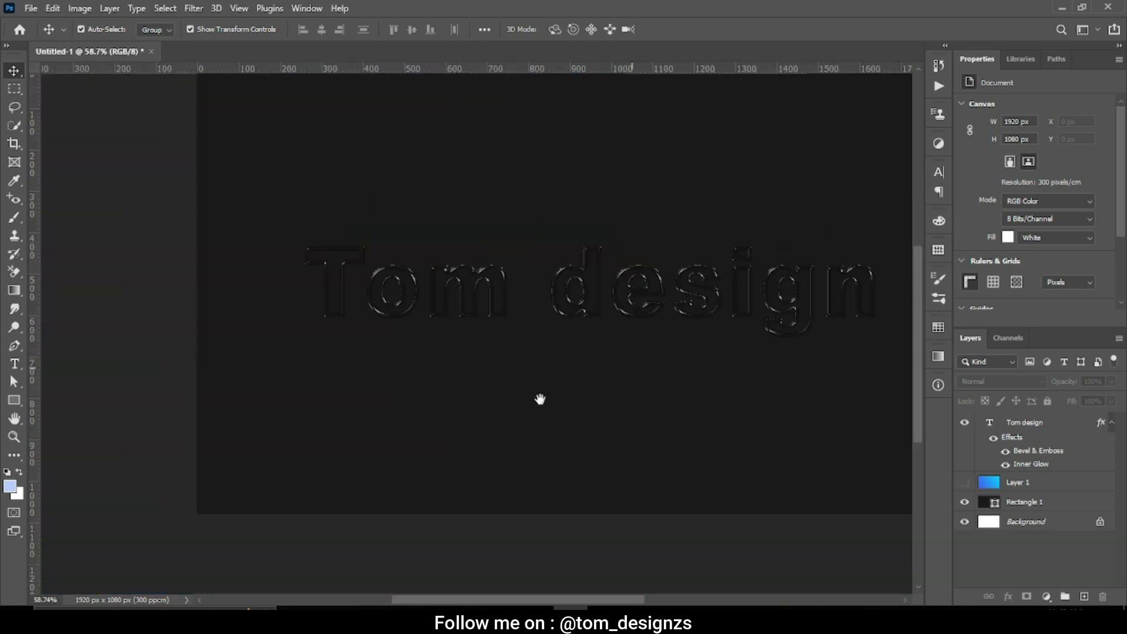
double_click(988, 502)
click(713, 262)
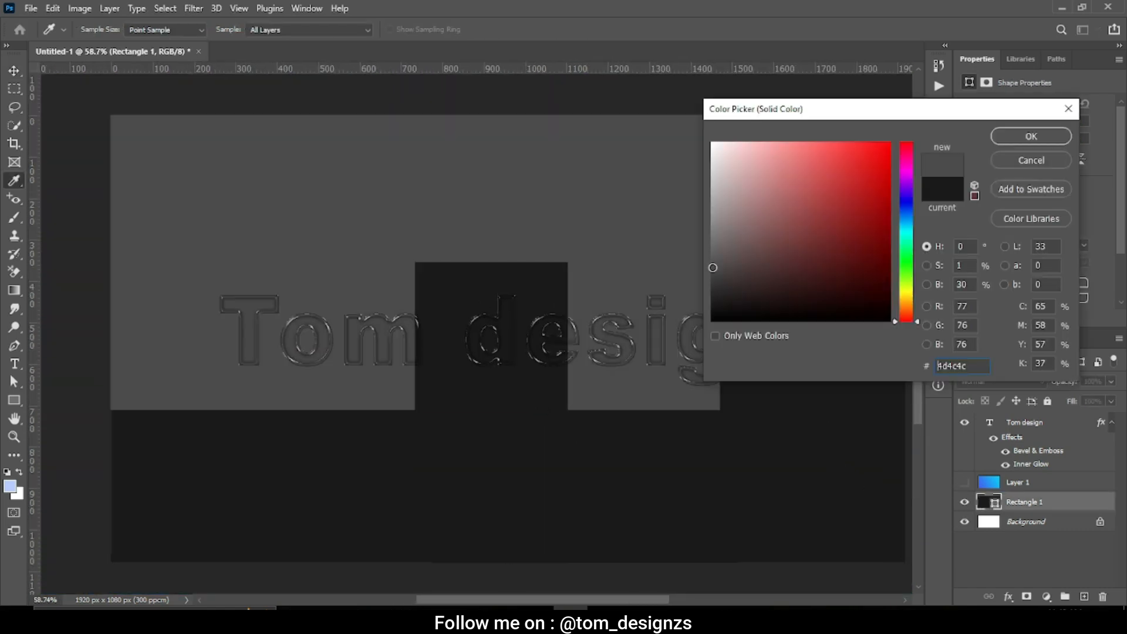
click(715, 254)
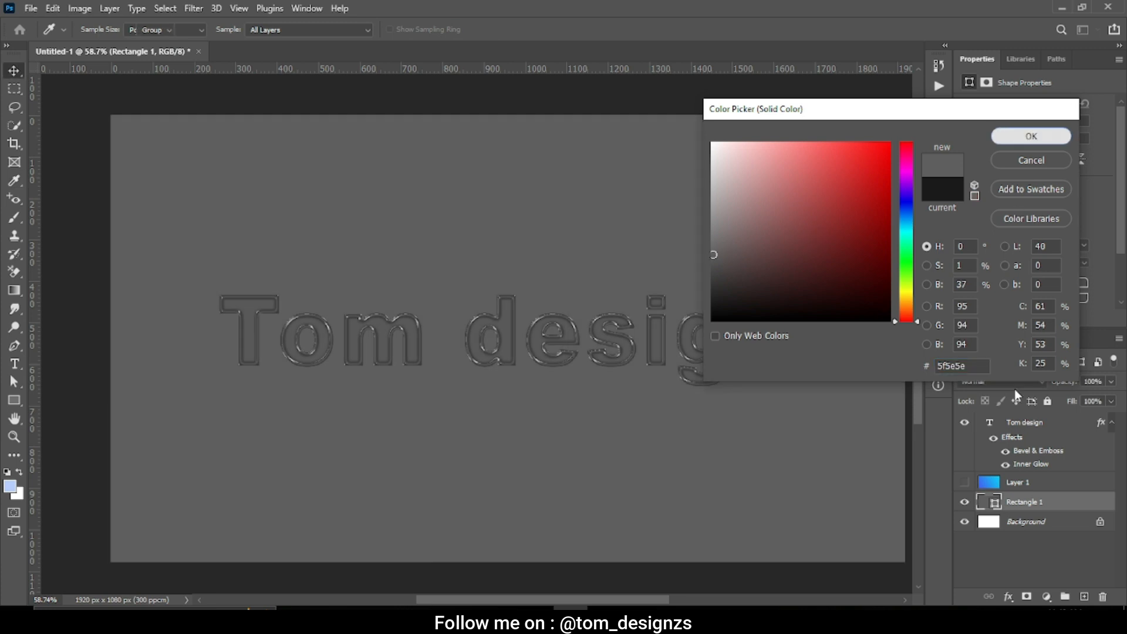
key(Return)
Reduce the Inner Glow opacity of the "Tom design" text to 15% and apply the layer style
click(1033, 466)
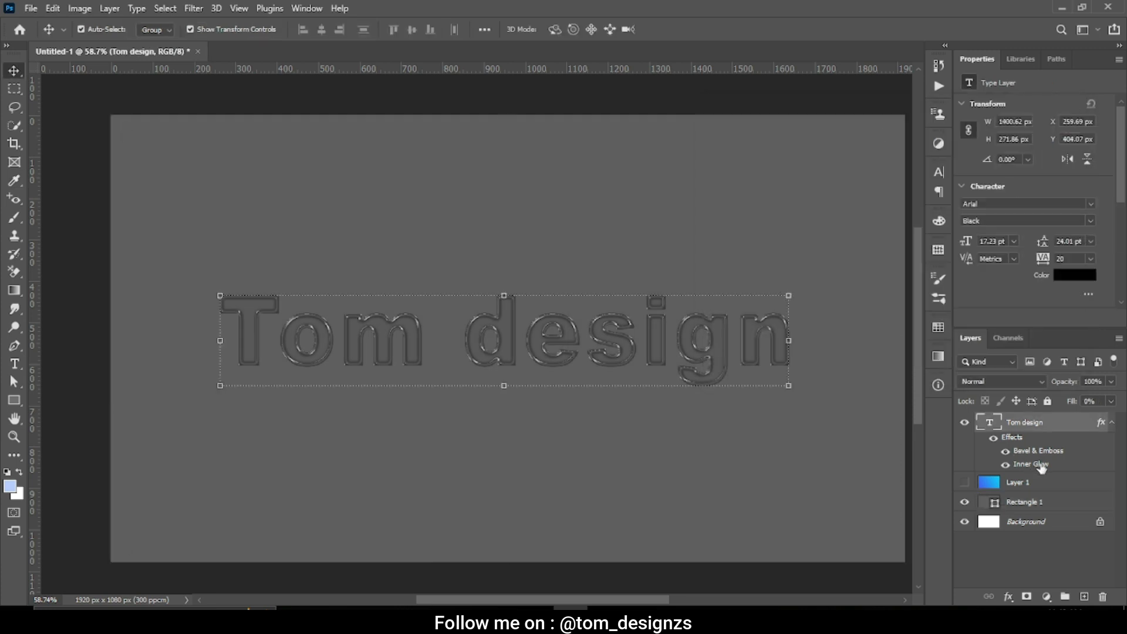
double_click(1033, 464)
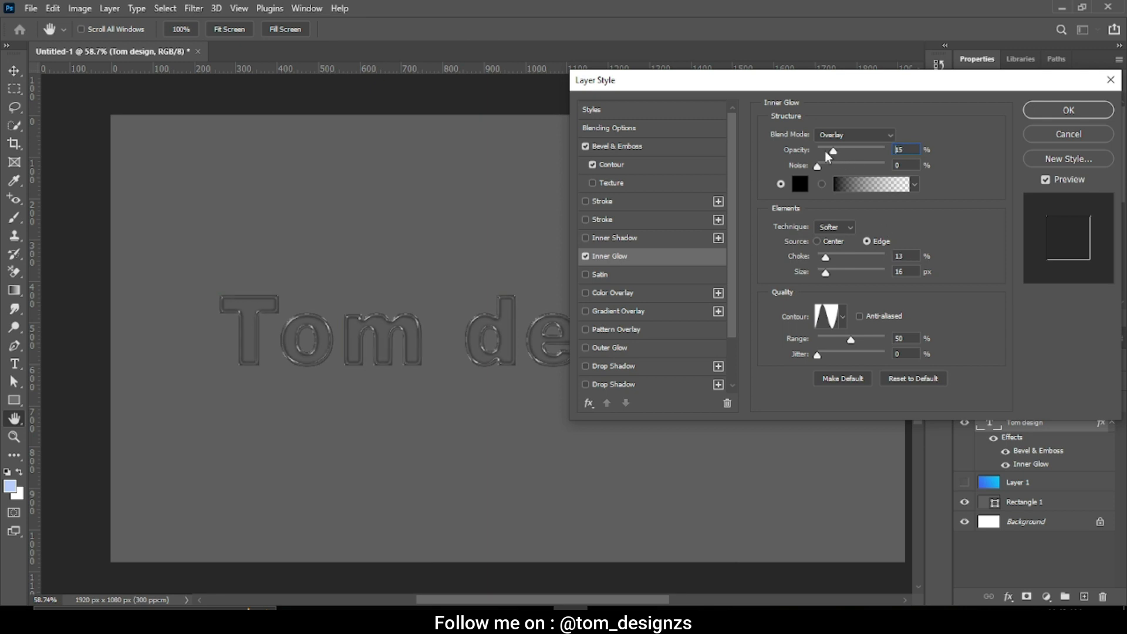
drag(827, 152, 827, 163)
drag(829, 161, 827, 163)
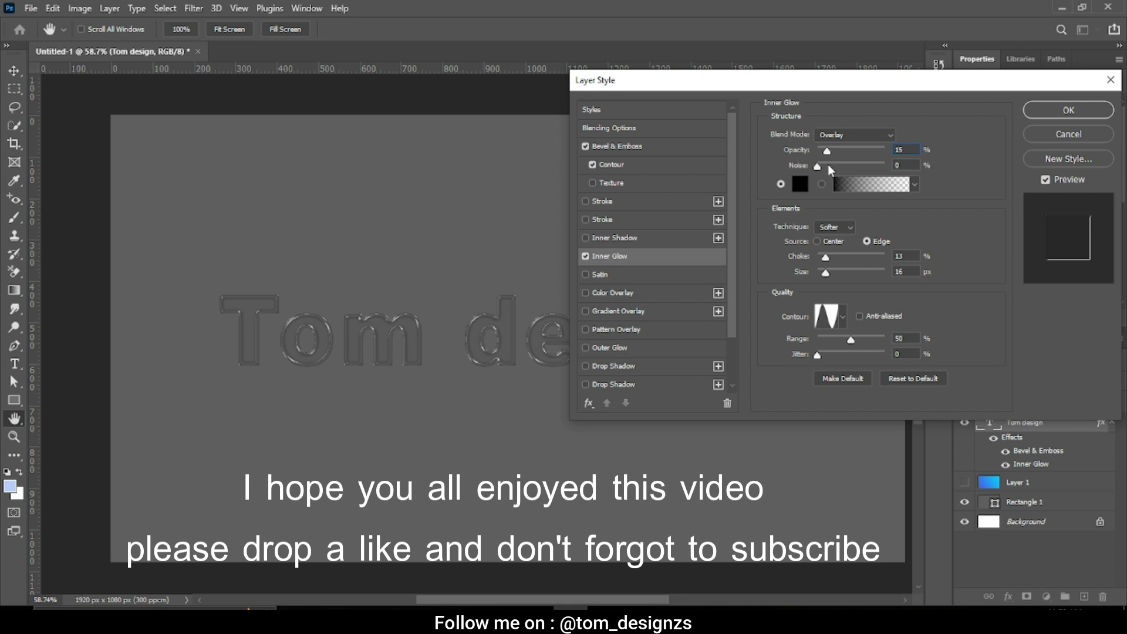
click(1069, 110)
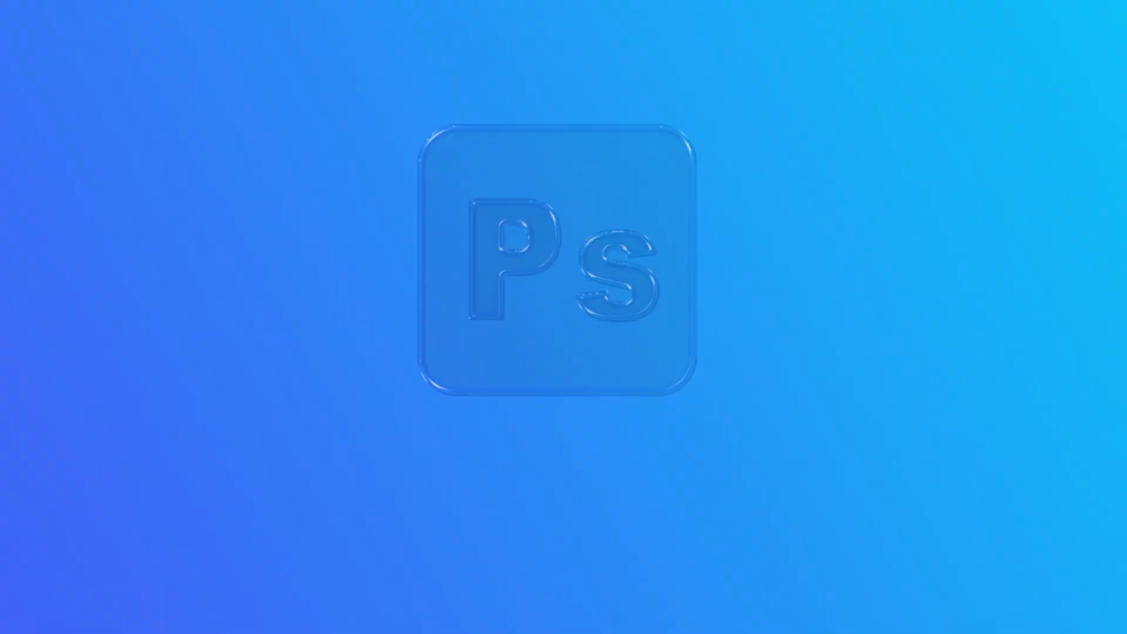